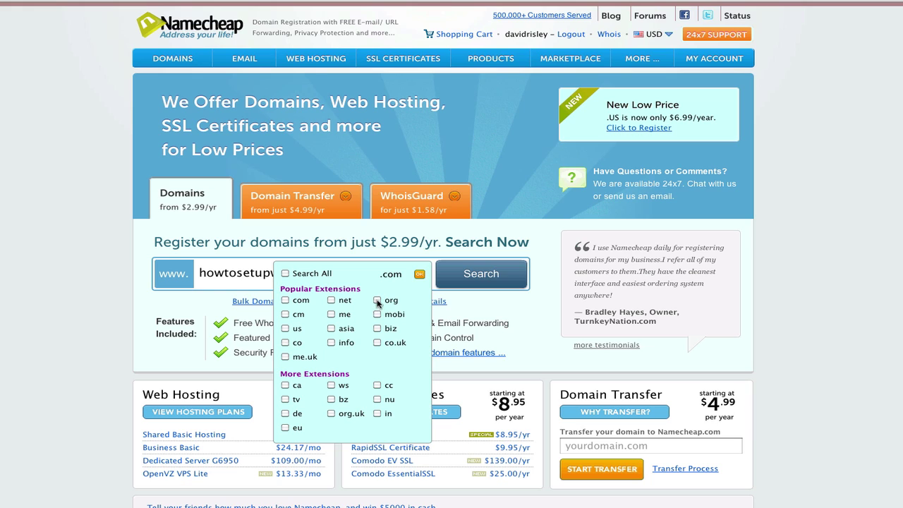
Search for howtosetupwordpress with the .org extension to check its availability
click(377, 300)
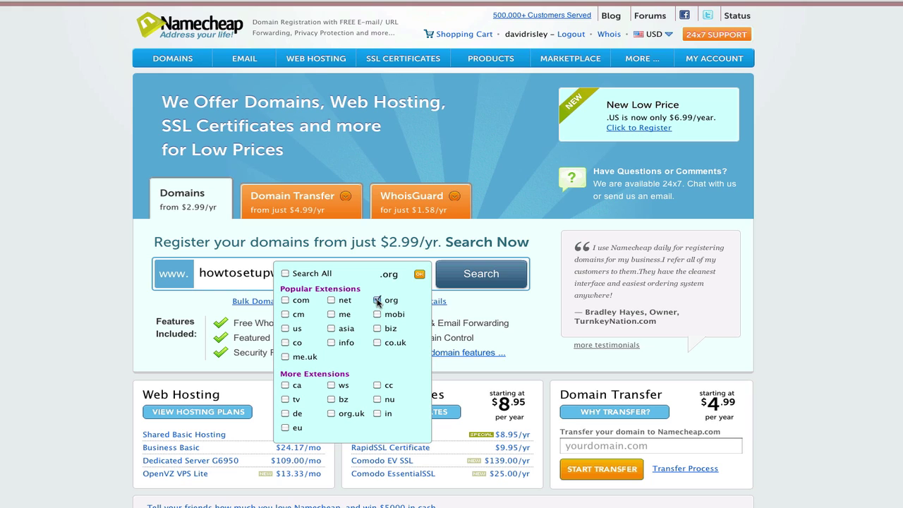
click(478, 277)
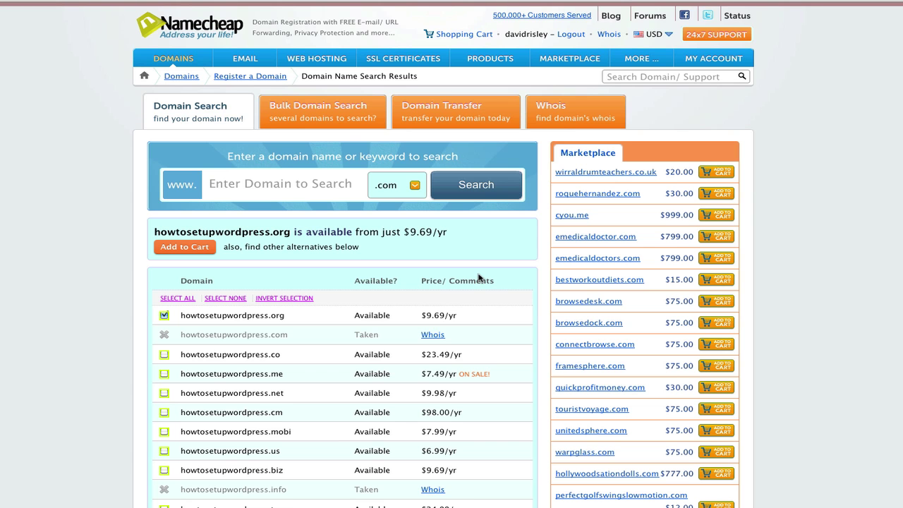
Add howtosetupwordpress.org ($9.69) to the cart, check out, and move past the contact details
click(174, 251)
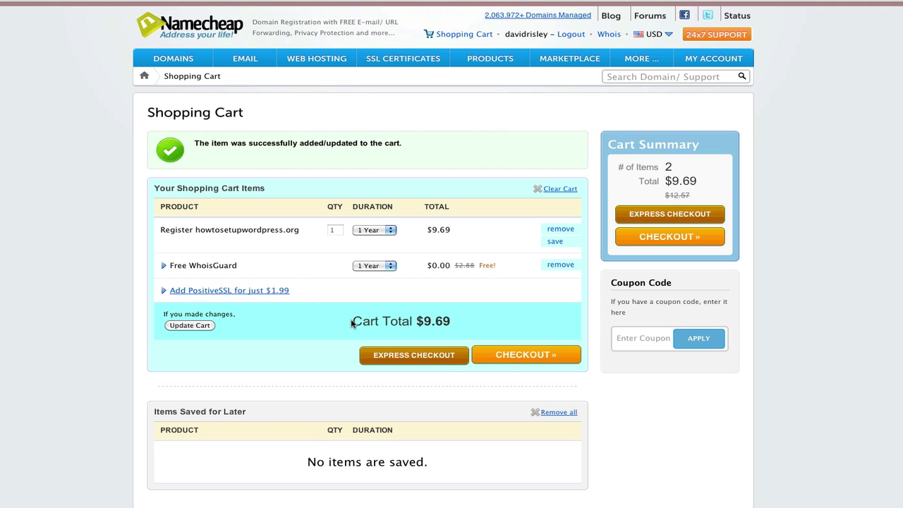
click(507, 358)
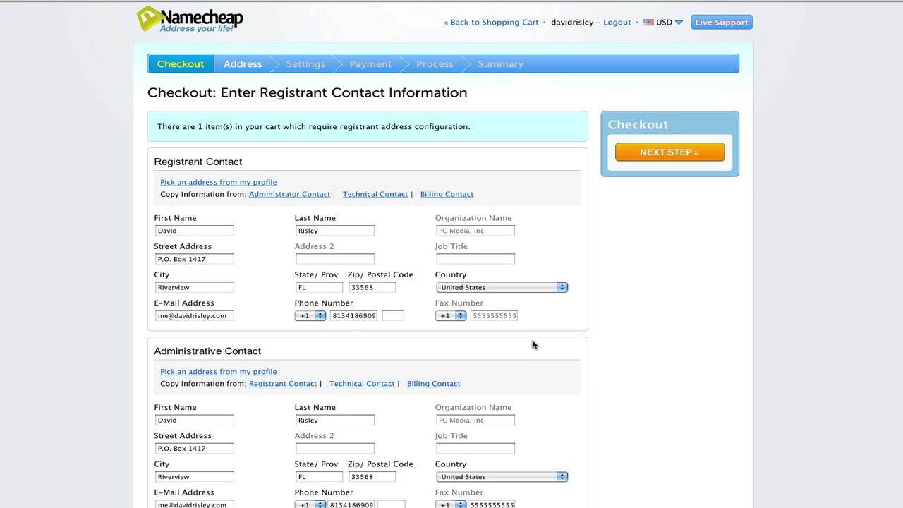
scroll(533, 345, down, 15)
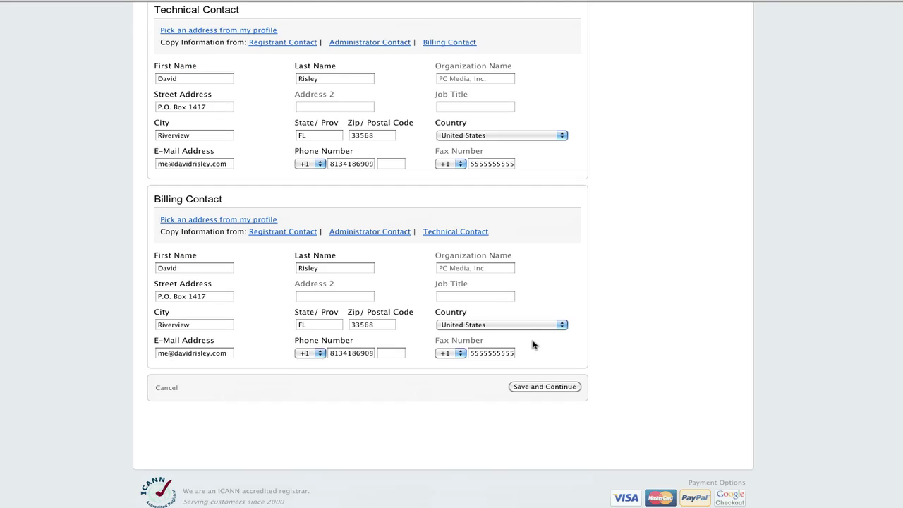
scroll(540, 401, up, 10)
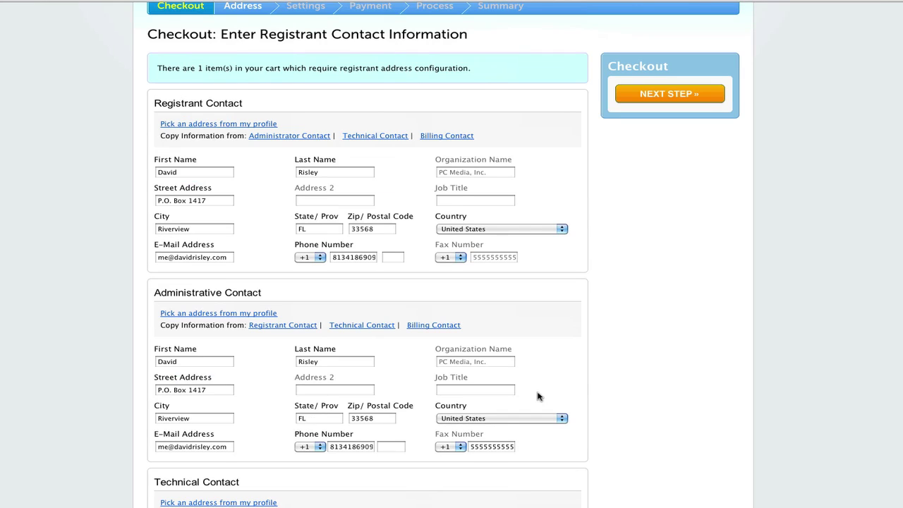
click(669, 93)
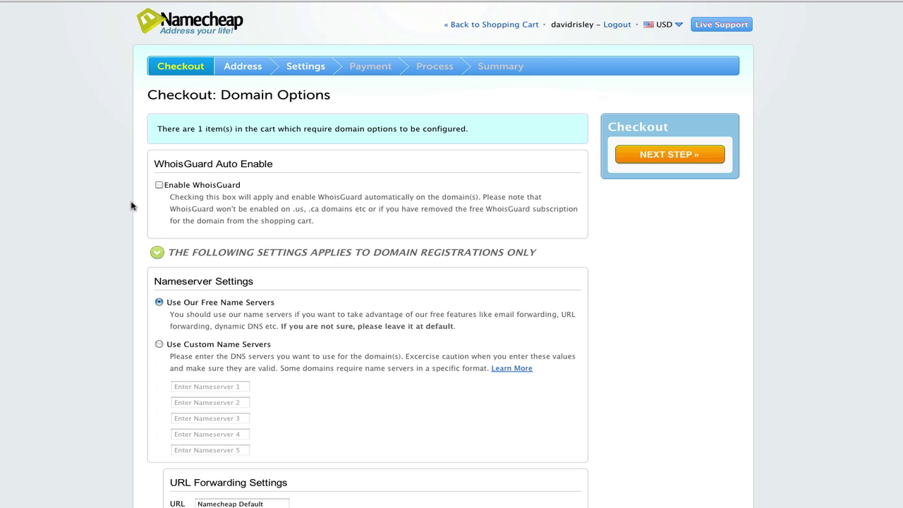
Keep Namecheap's free name servers, edit the e-mail forwarding recipient address, and save the domain options
scroll(117, 212, down, 3)
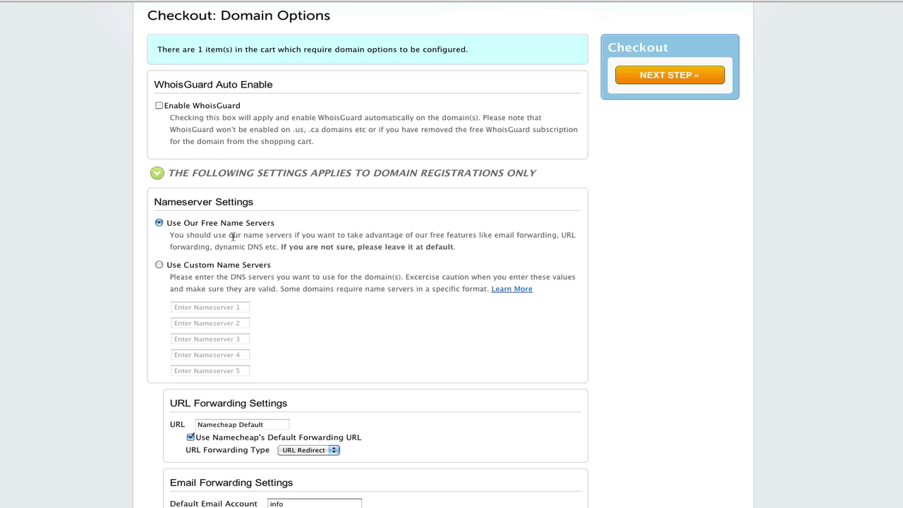
click(180, 224)
scroll(370, 319, down, 2)
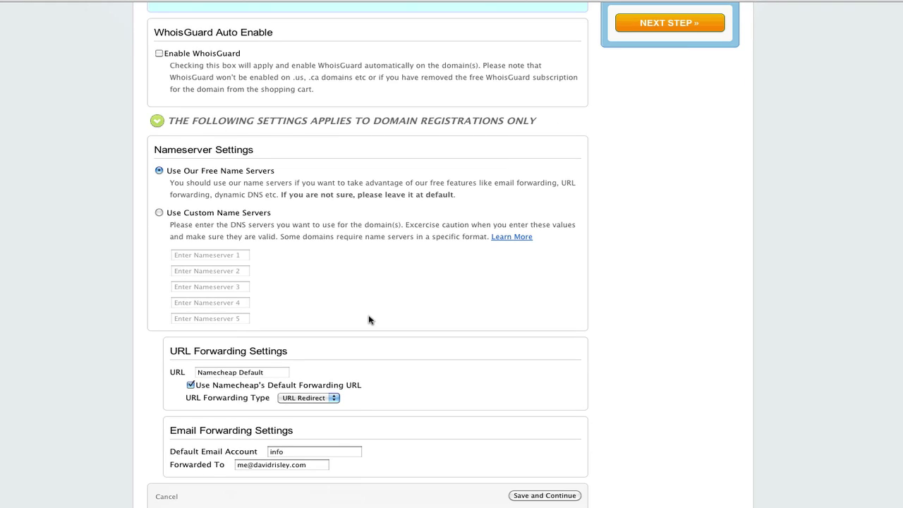
scroll(369, 319, down, 2)
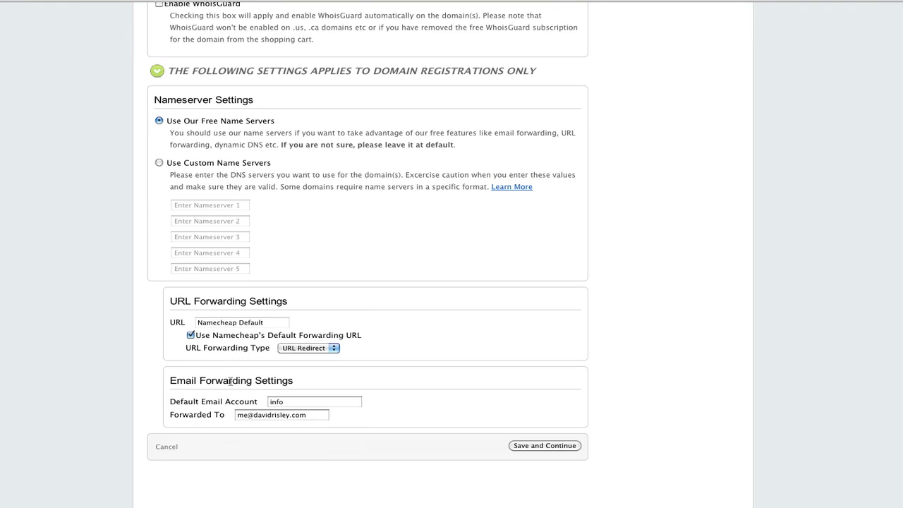
scroll(423, 430, down, 1)
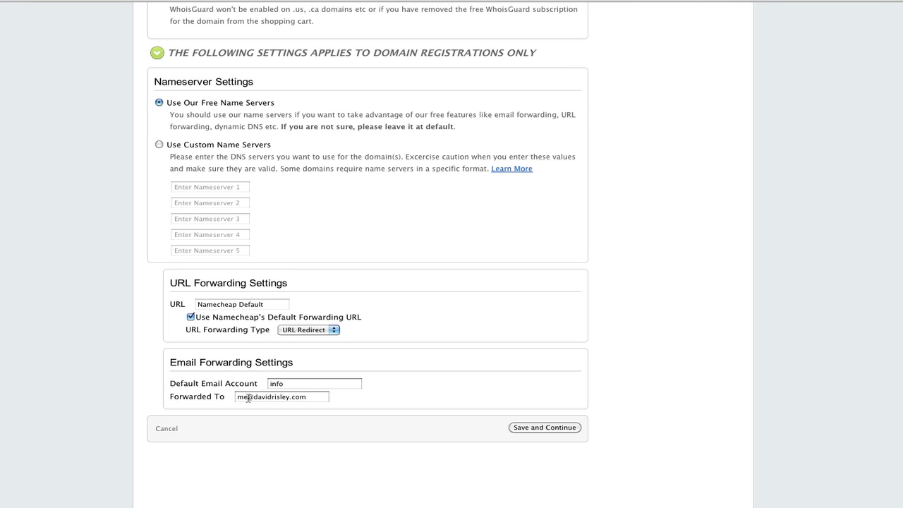
drag(247, 397, 230, 397)
text(whois)
click(571, 430)
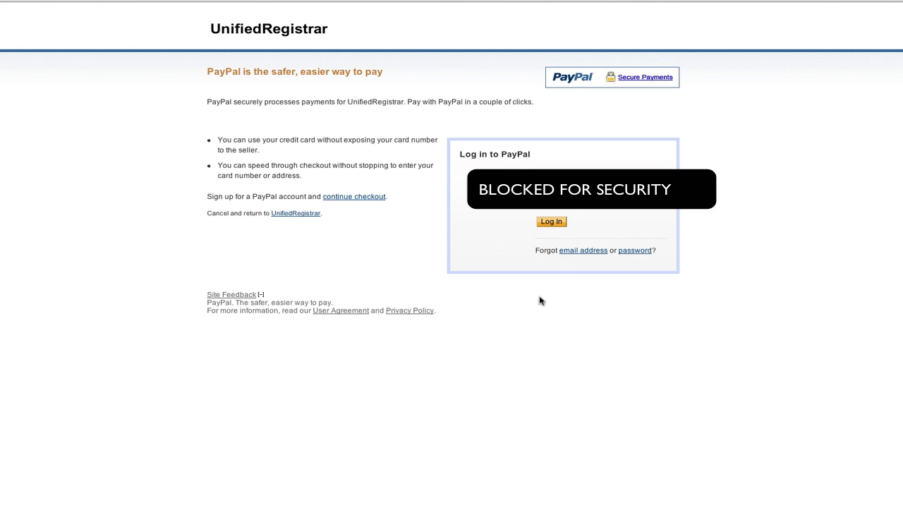
Log in to PayPal and confirm the $9.69 payment with PayPal Balance
click(553, 223)
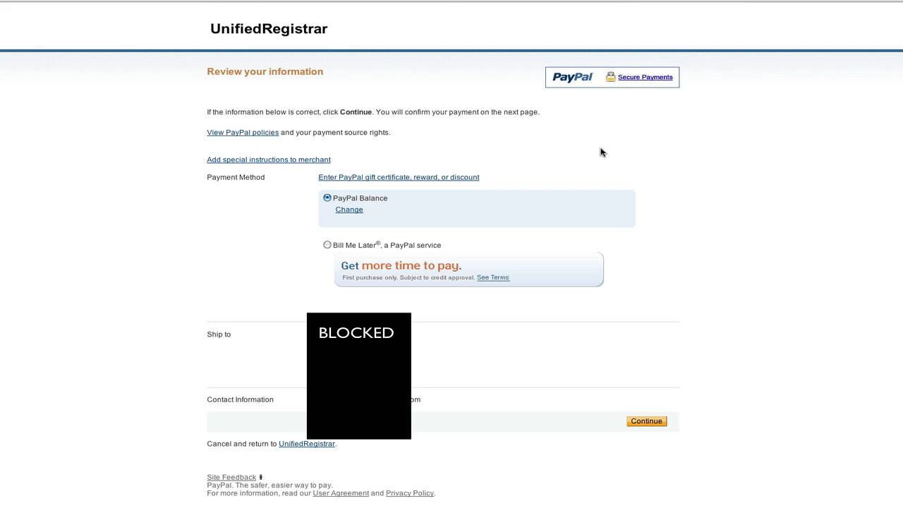
click(660, 423)
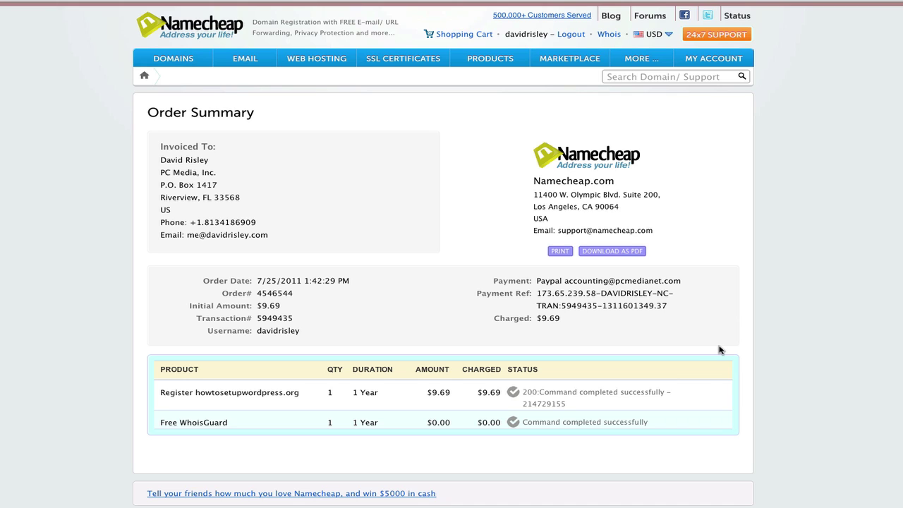
Scroll through the Namecheap Order Summary for howtosetupwordpress.org
scroll(756, 361, down, 1)
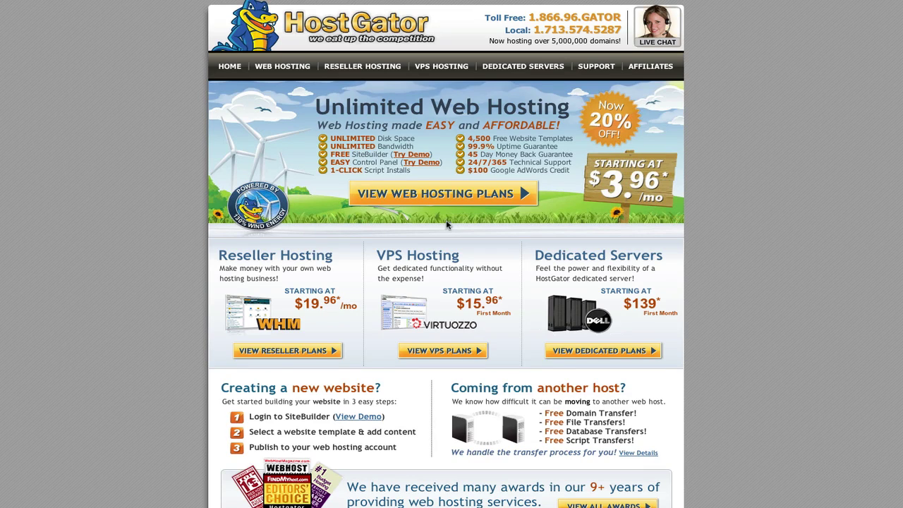
Order the HostGator Baby Plan with monthly billing, entering existing domain howtosetupwordpress.org
click(445, 195)
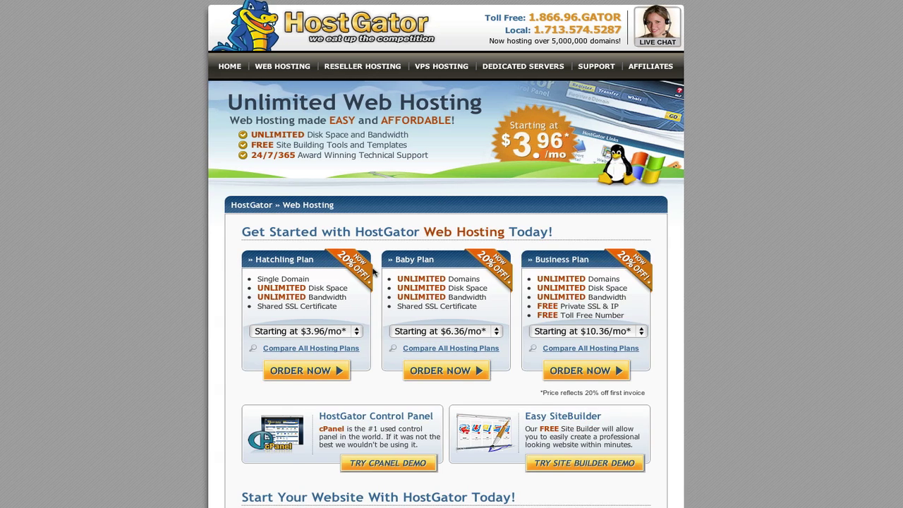
scroll(374, 272, down, 2)
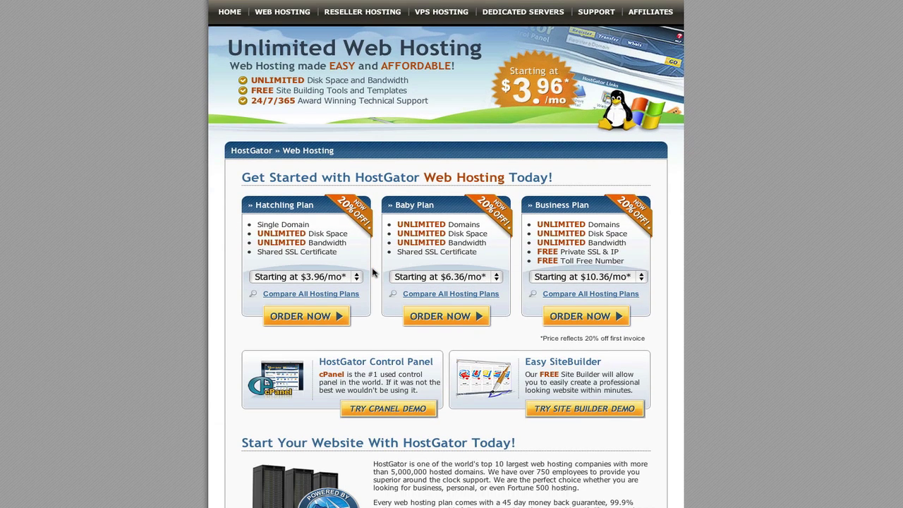
click(476, 281)
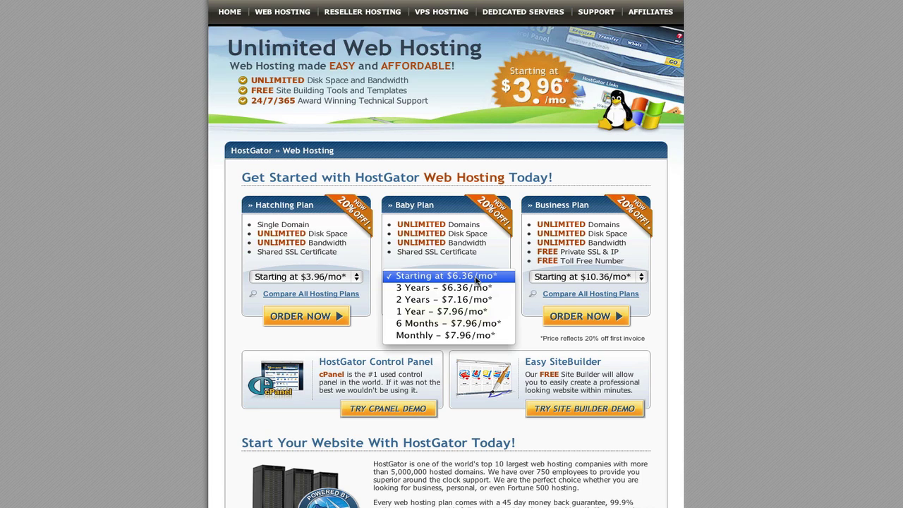
click(462, 335)
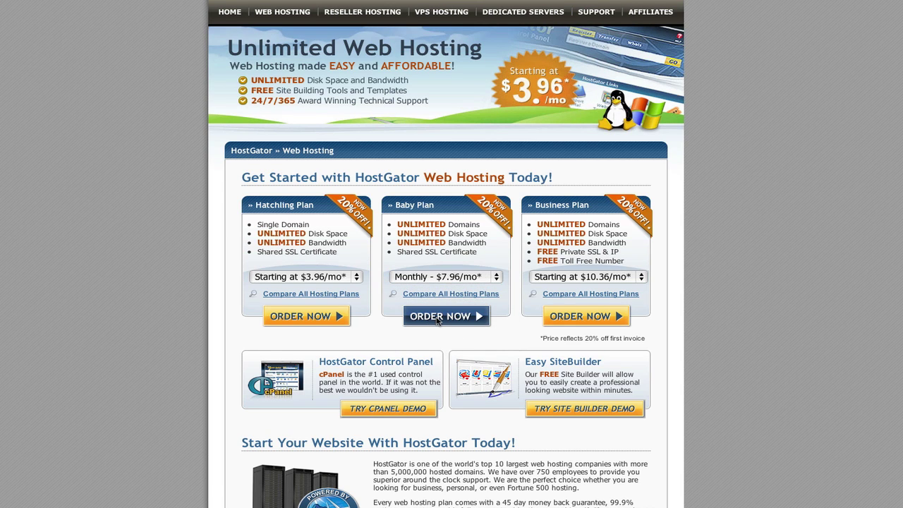
click(438, 316)
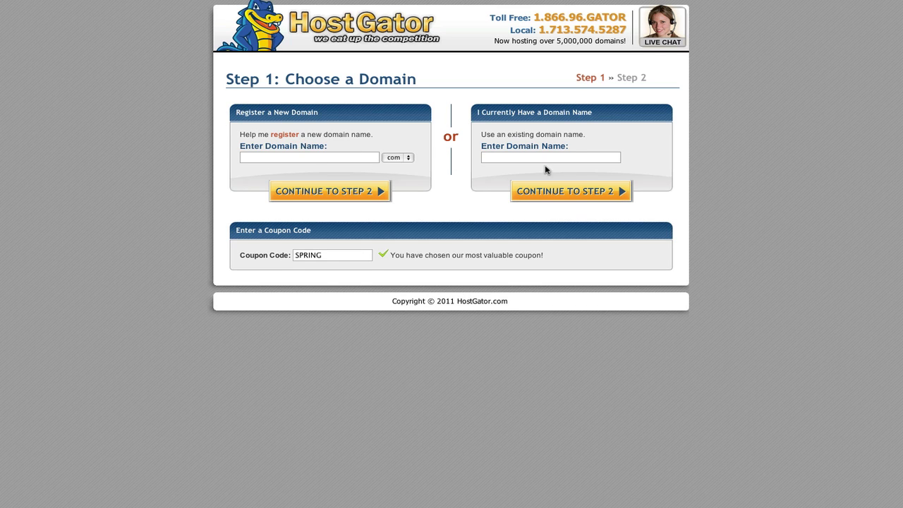
click(504, 157)
text(howtosetupwordpress.org)
Continue to billing, keep the Baby package, and enter the account username and security PIN
click(538, 190)
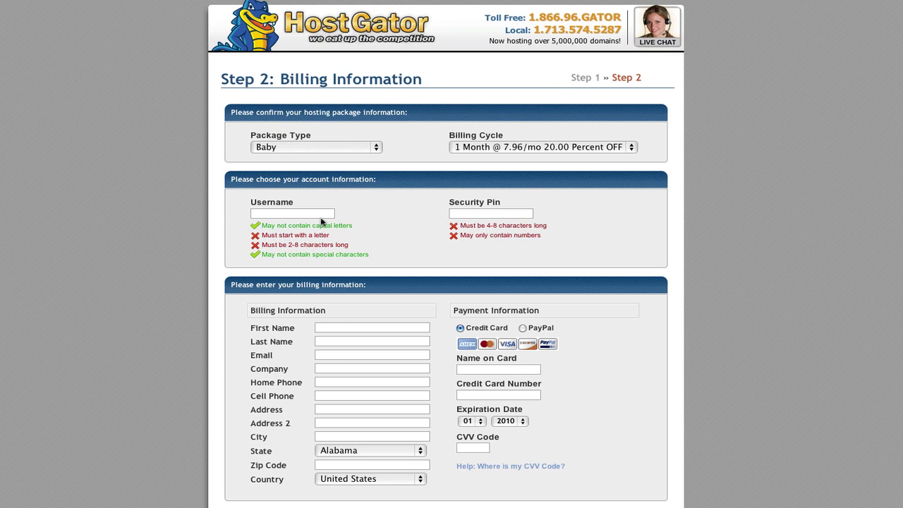
click(281, 148)
click(395, 168)
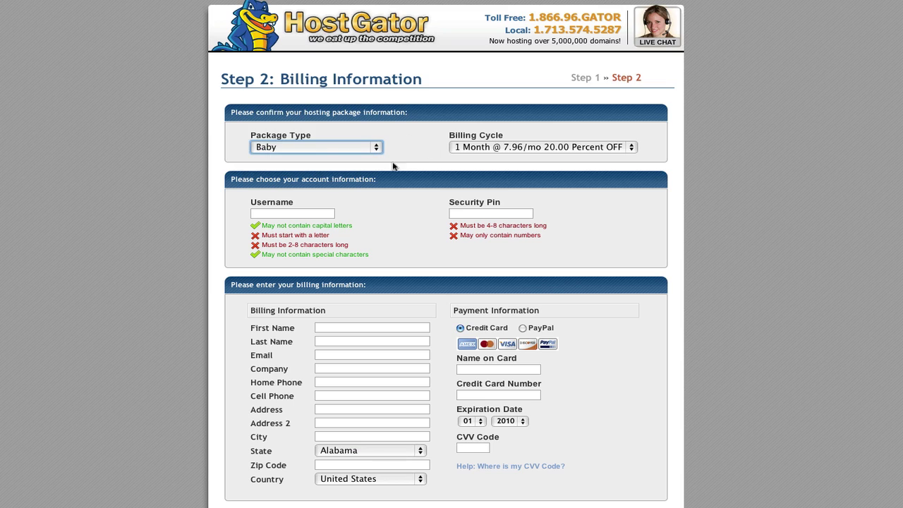
click(287, 213)
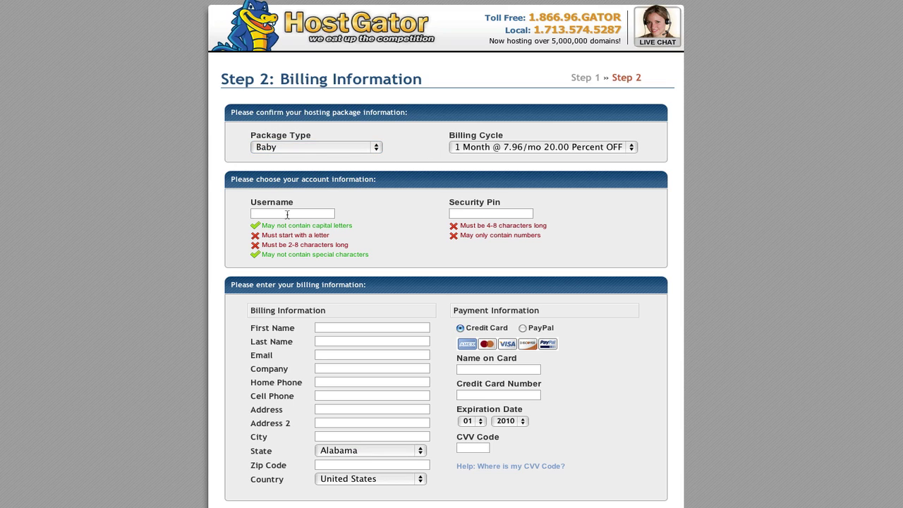
text(blockeds)
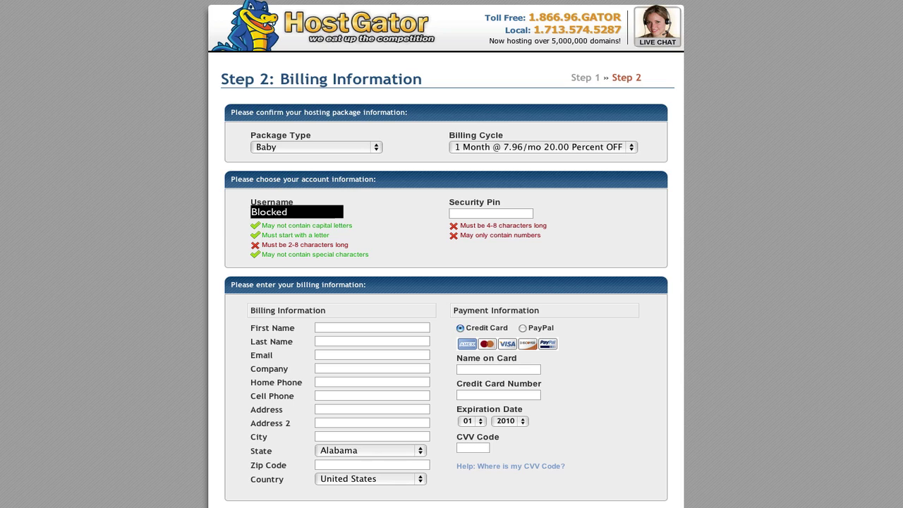
key(BackSpace)
text(s)
key(BackSpace)
key(Tab)
text(a)
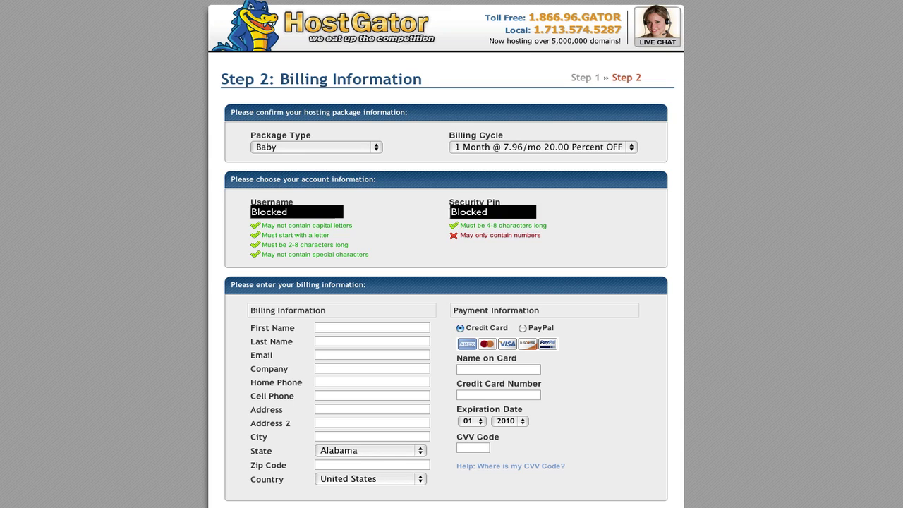
key(BackSpace)
key(BackSpace)
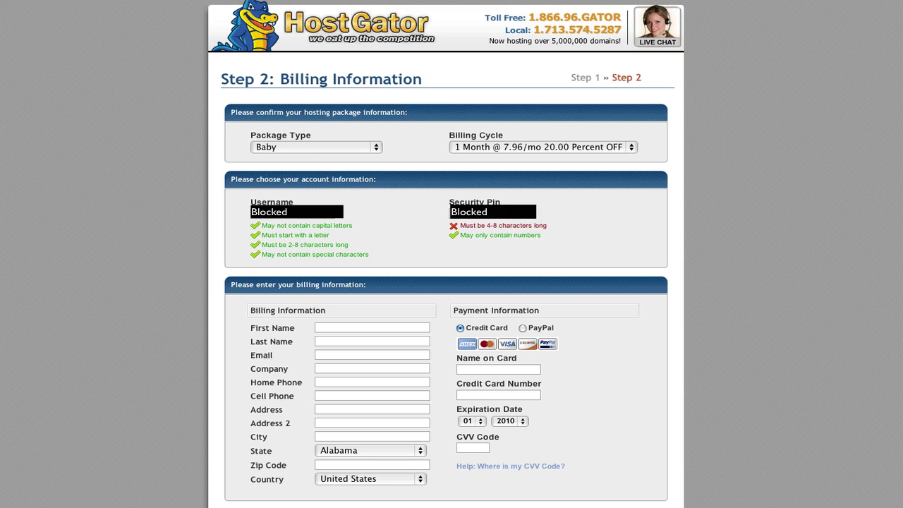
text(1)
text(David)
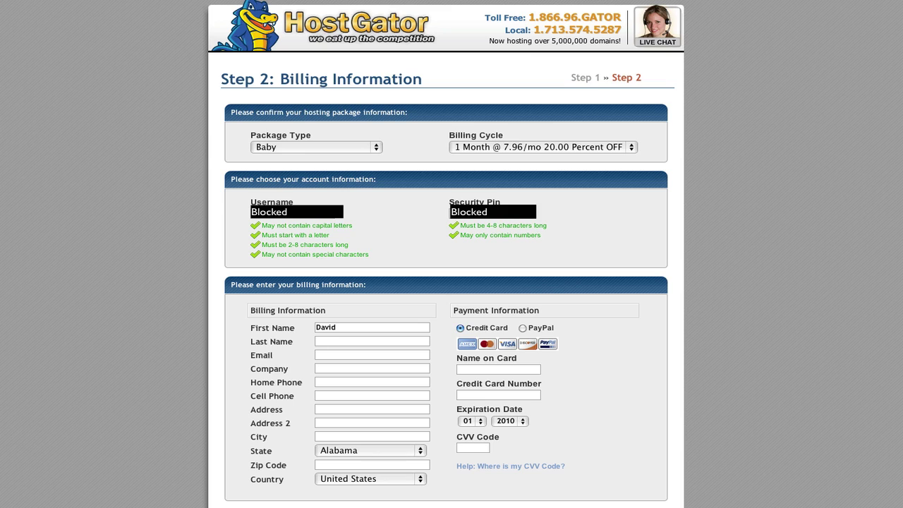
Fill in the contact's name, e-mail, phone, street address and city, and choose Florida as state
key(Tab)
text(Risley)
key(Tab)
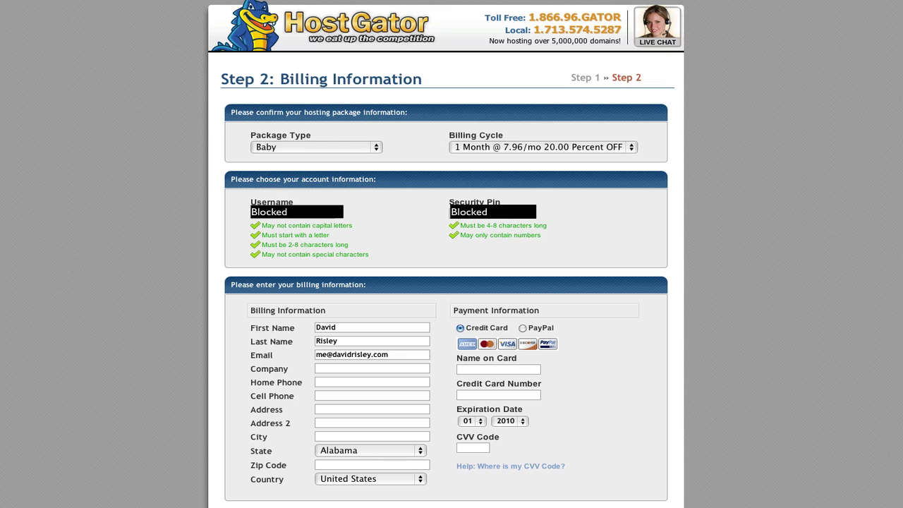
key(Tab)
key(Tab)
text(Riverview)
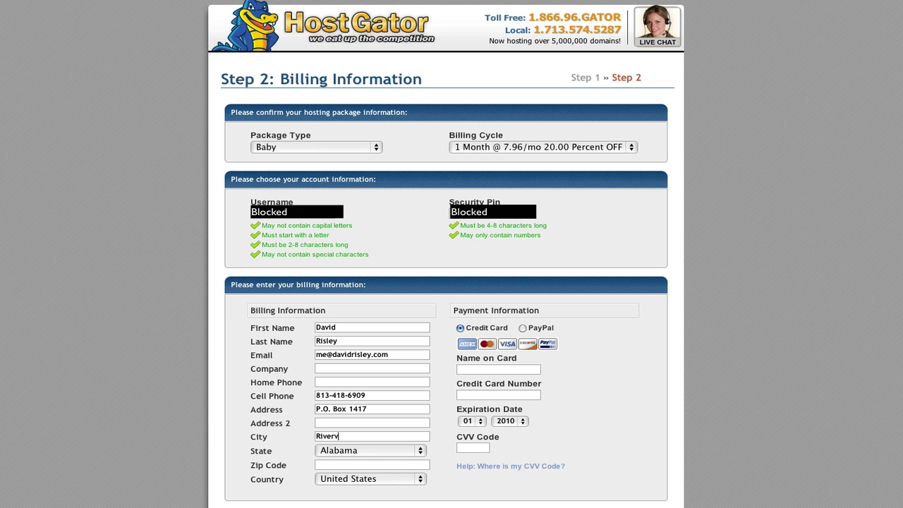
click(356, 452)
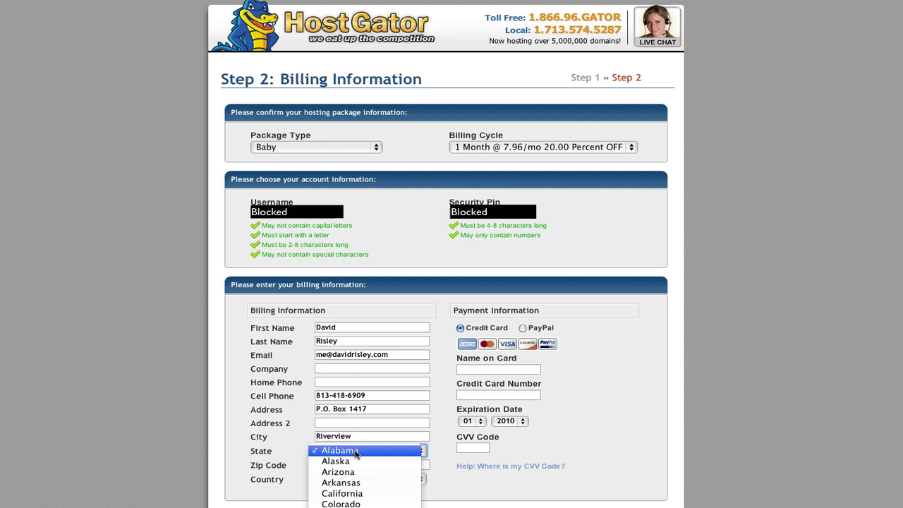
key(f)
key(Return)
Enter the billing zip code, choose PayPal as payment, and subscribe to the plan via PayPal
scroll(369, 423, down, 2)
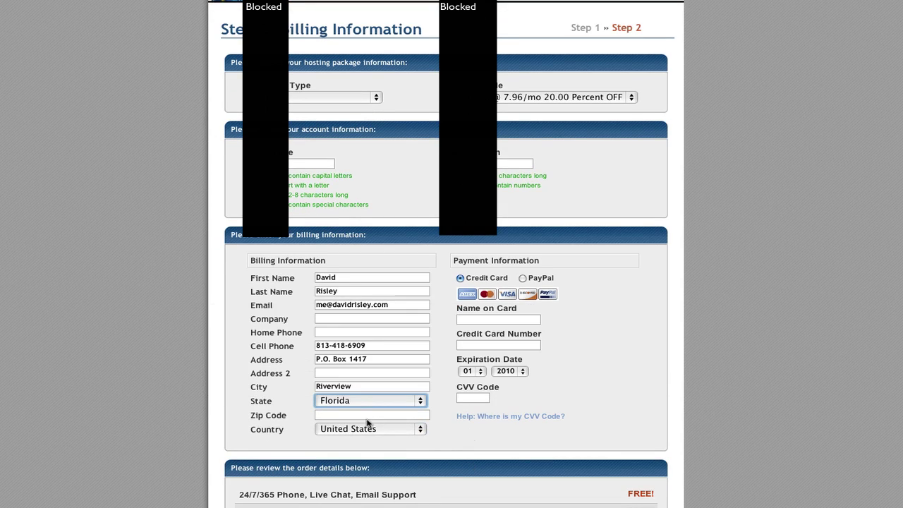
click(365, 418)
text(33568)
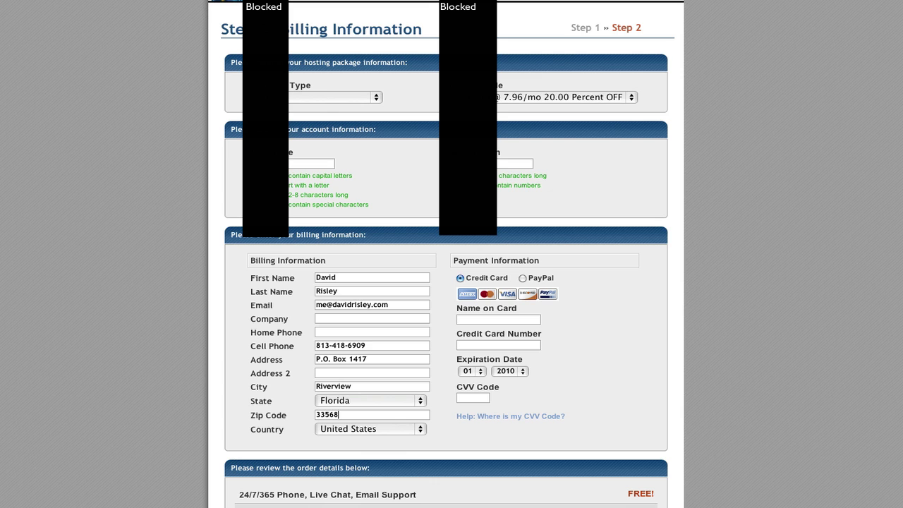
click(523, 278)
scroll(626, 338, down, 2)
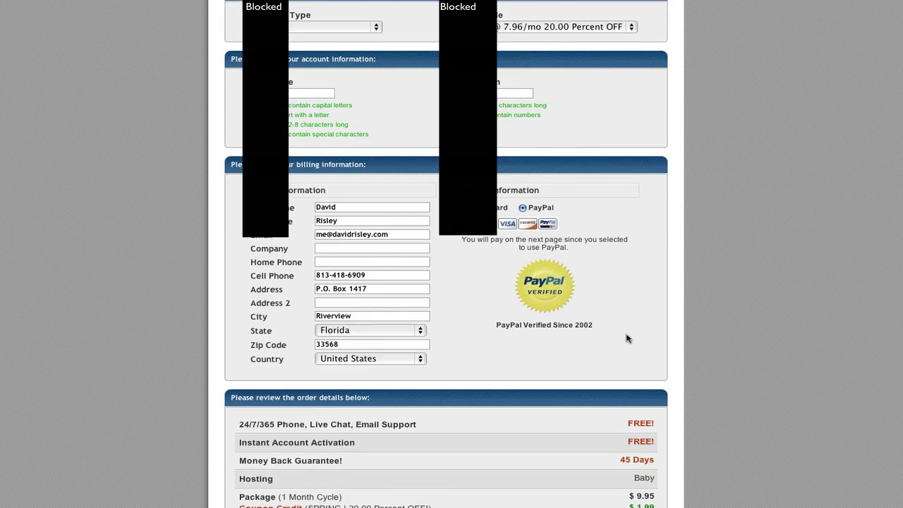
scroll(626, 339, down, 3)
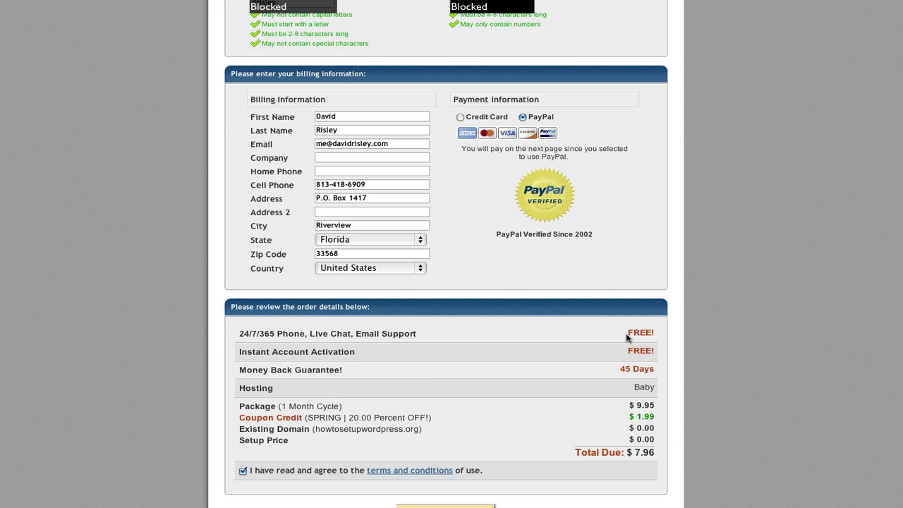
scroll(626, 339, down, 2)
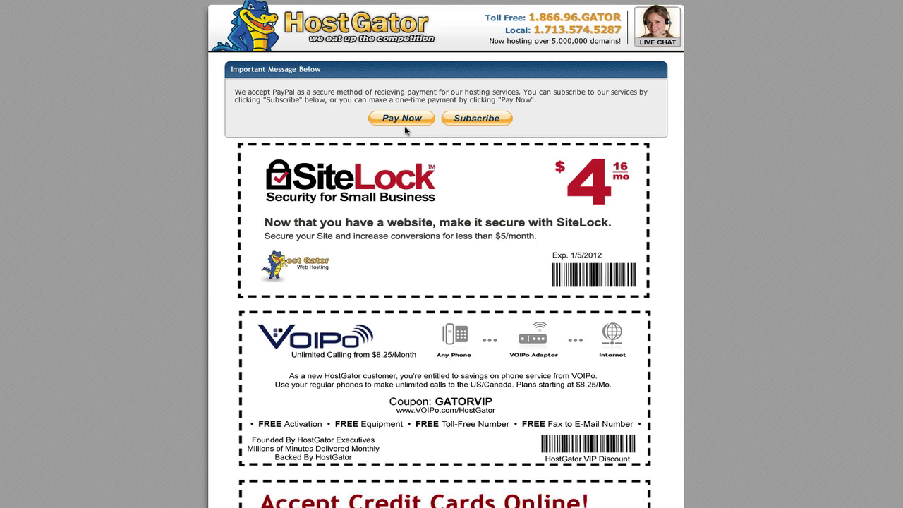
click(469, 119)
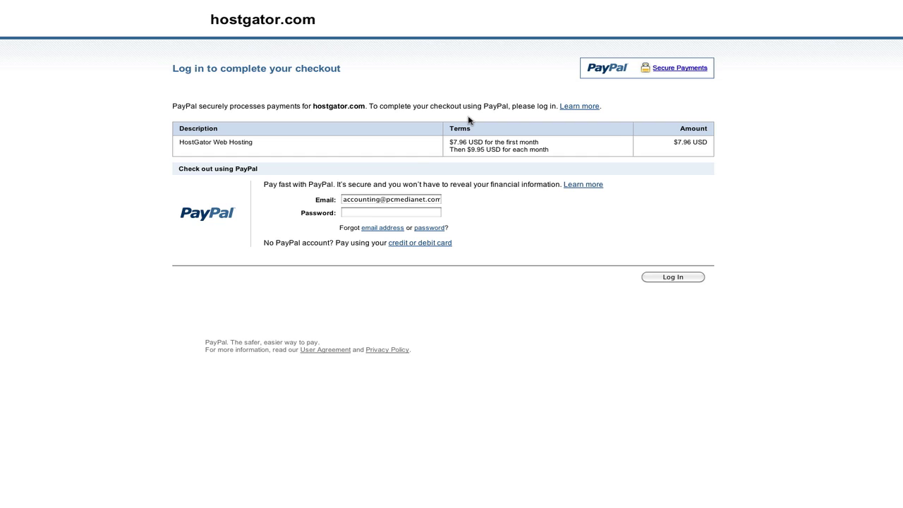
Log in to PayPal and agree to pay $7.96 for the first month of HostGator hosting
click(397, 212)
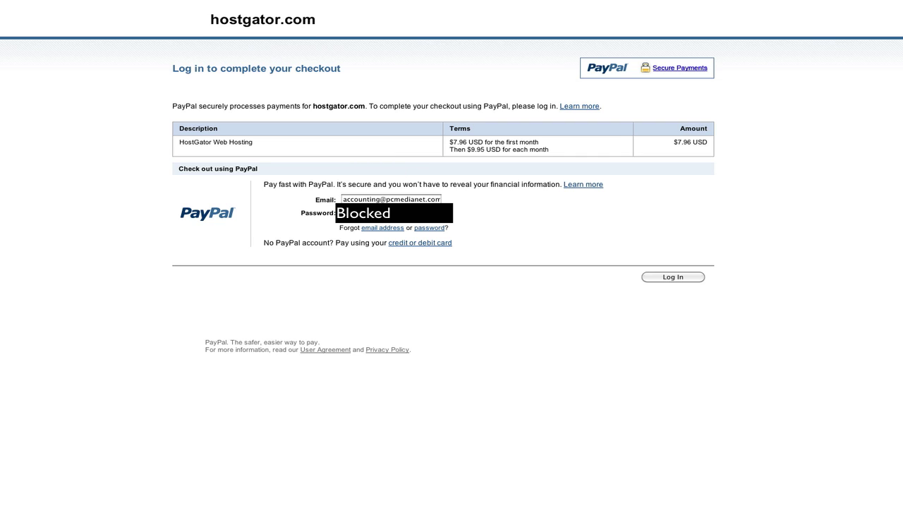
click(681, 280)
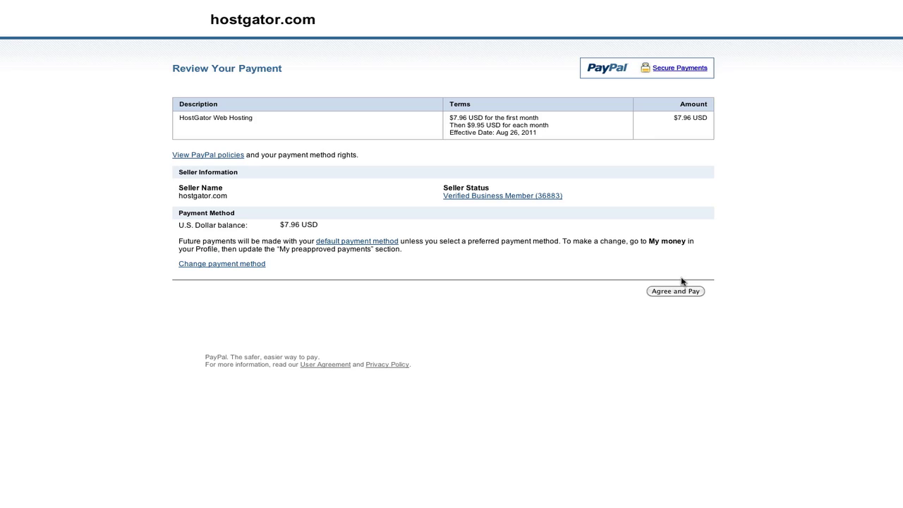
click(676, 291)
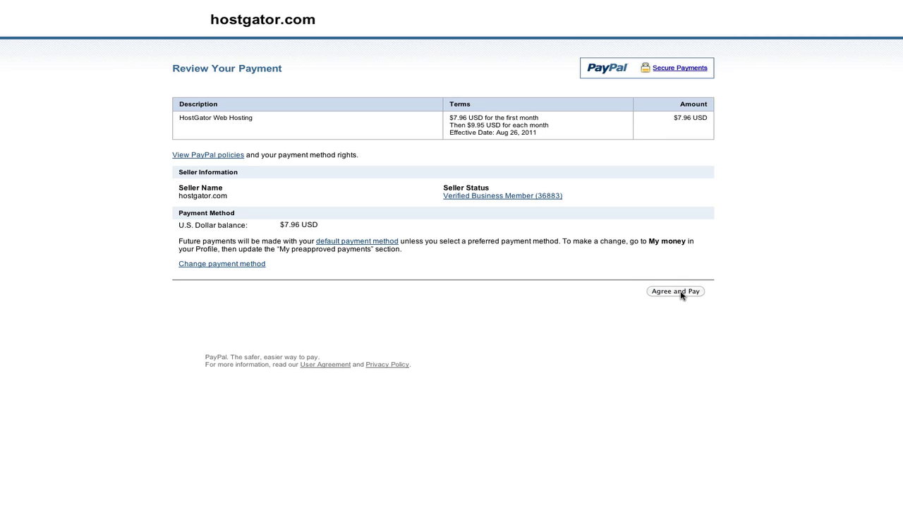
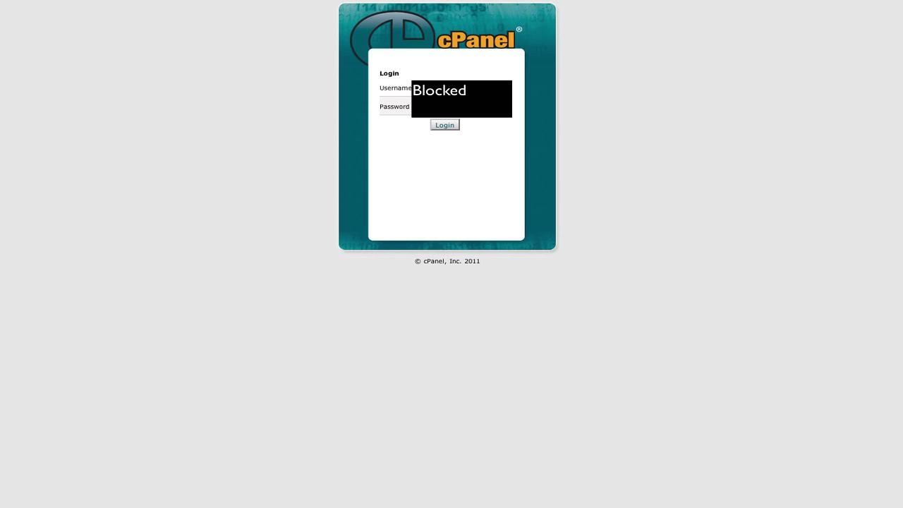
Sign in to cPanel and highlight the name servers ns3083.hostgator.com and ns3084.hostgator.com
click(444, 125)
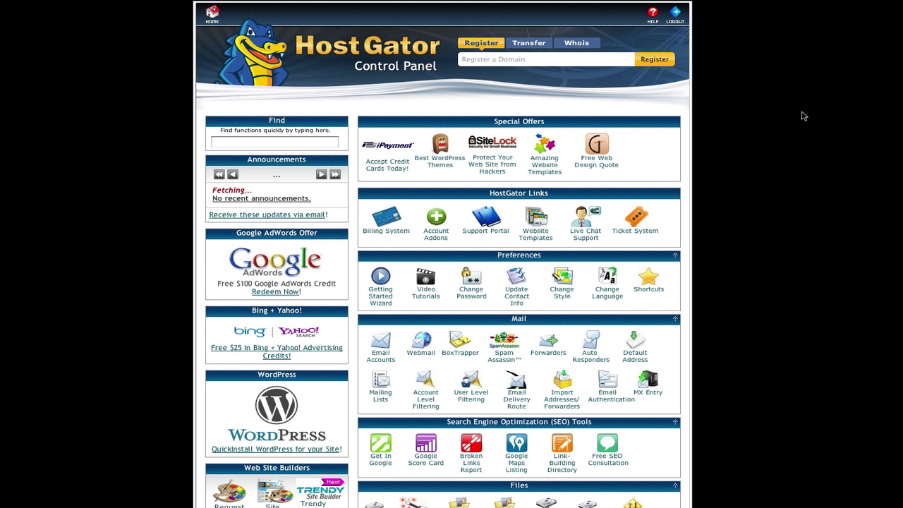
scroll(802, 115, down, 15)
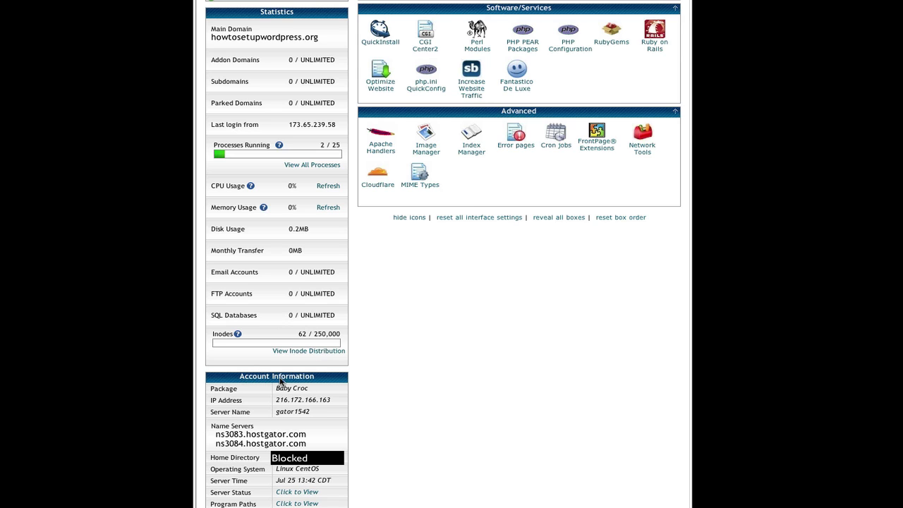
drag(215, 434, 306, 443)
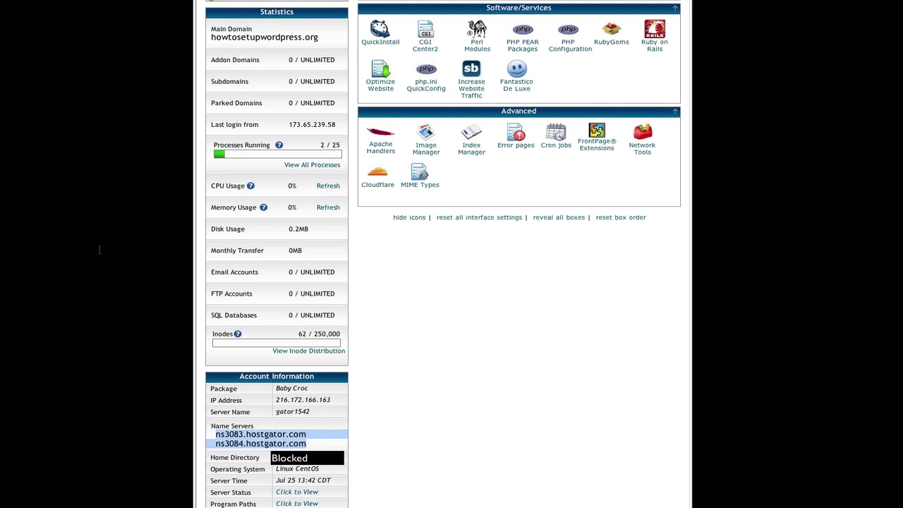
click(41, 181)
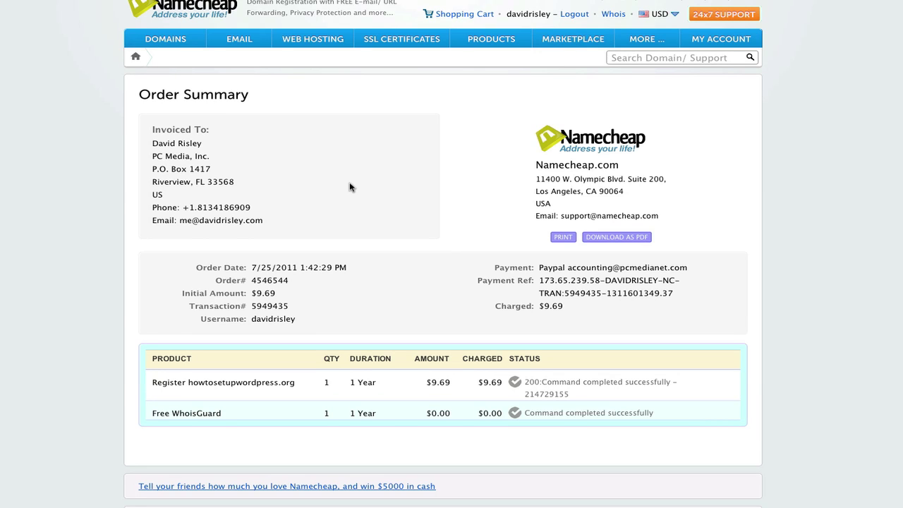
Log in to Namecheap via Manage Domains and open howtosetupwordpress.org's Transfer DNS to Webhost form
scroll(868, 312, up, 1)
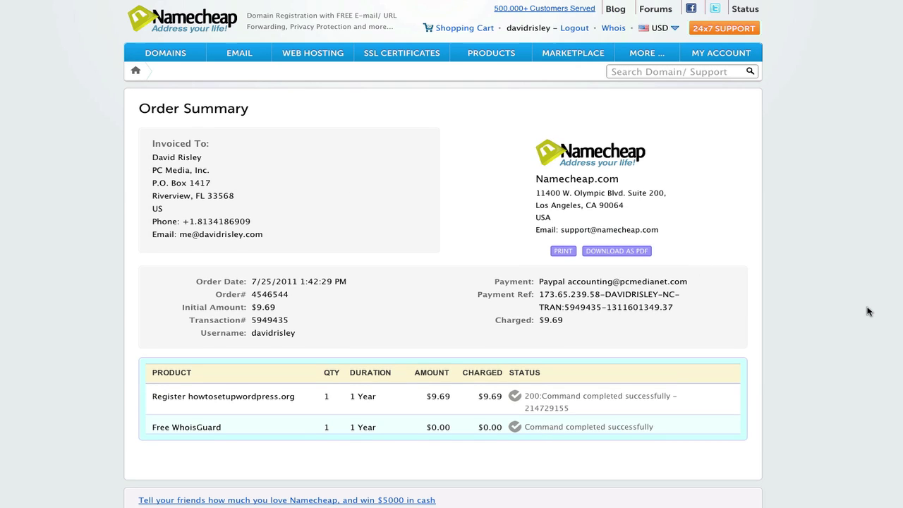
mouse_move(182, 54)
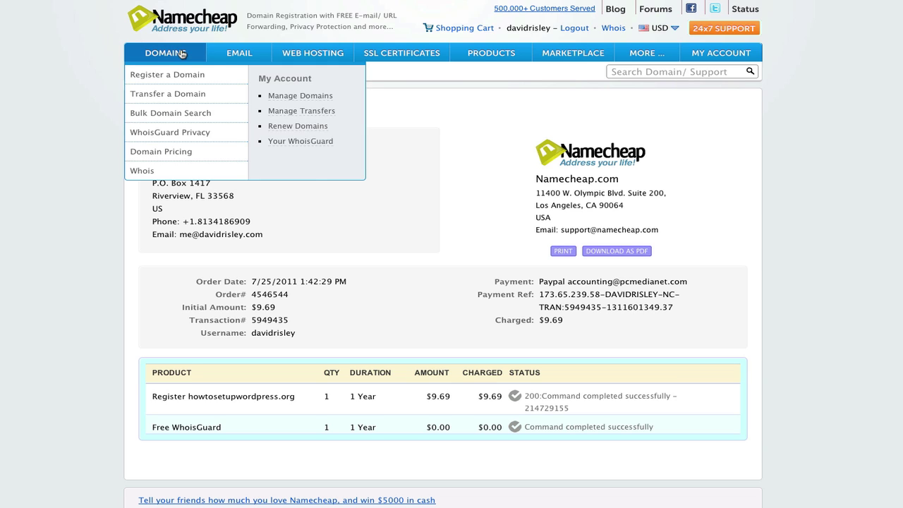
click(293, 96)
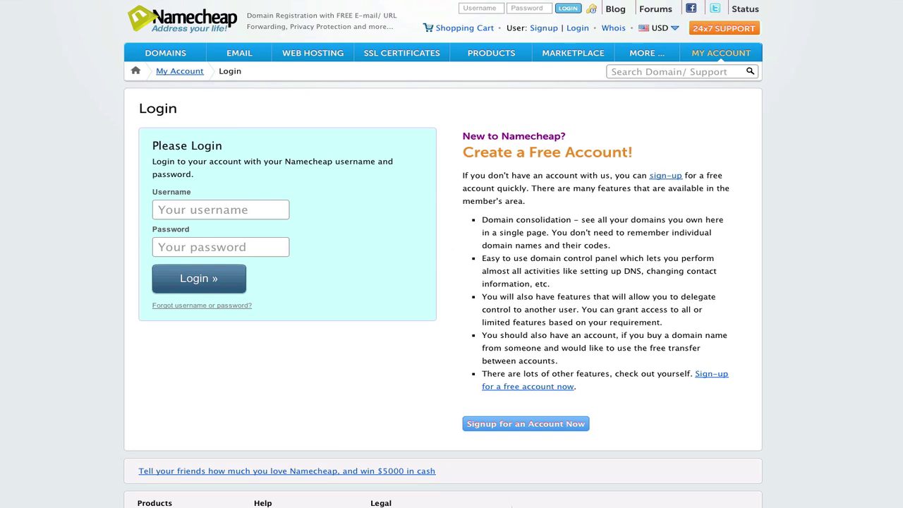
key(super+backslash)
click(847, 55)
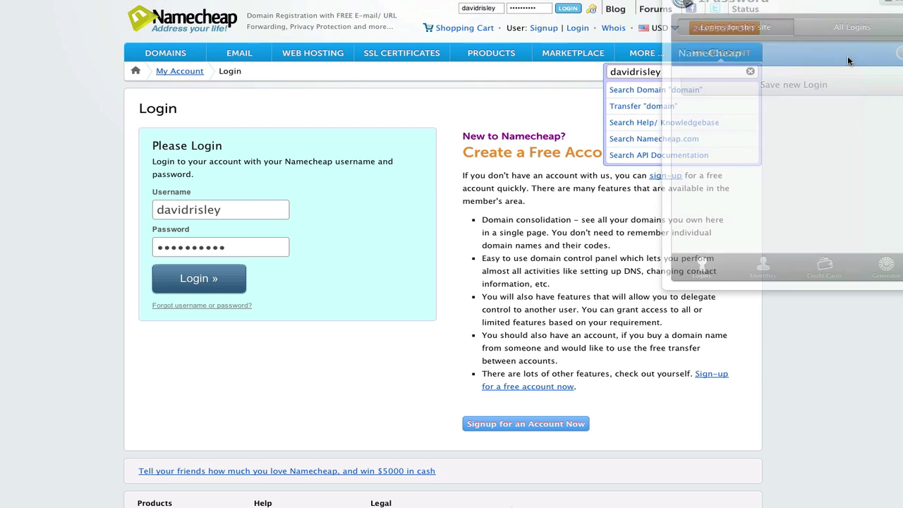
click(193, 282)
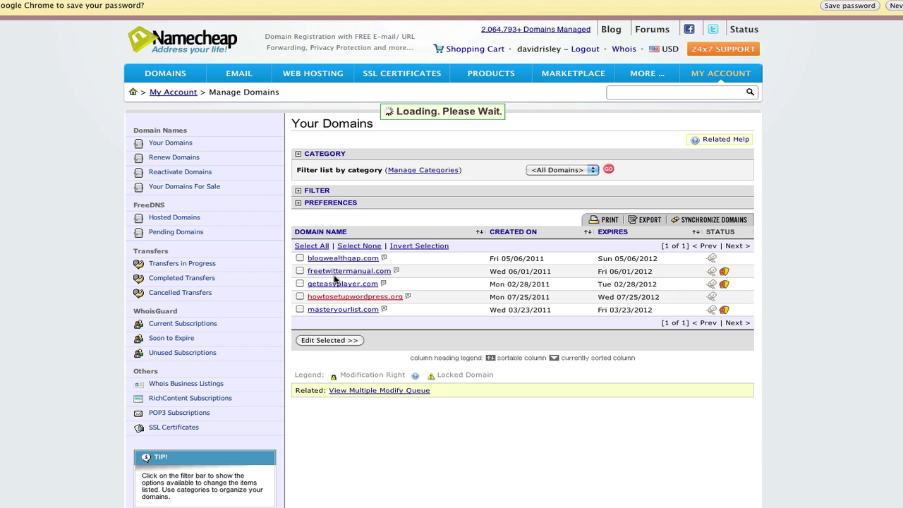
click(332, 297)
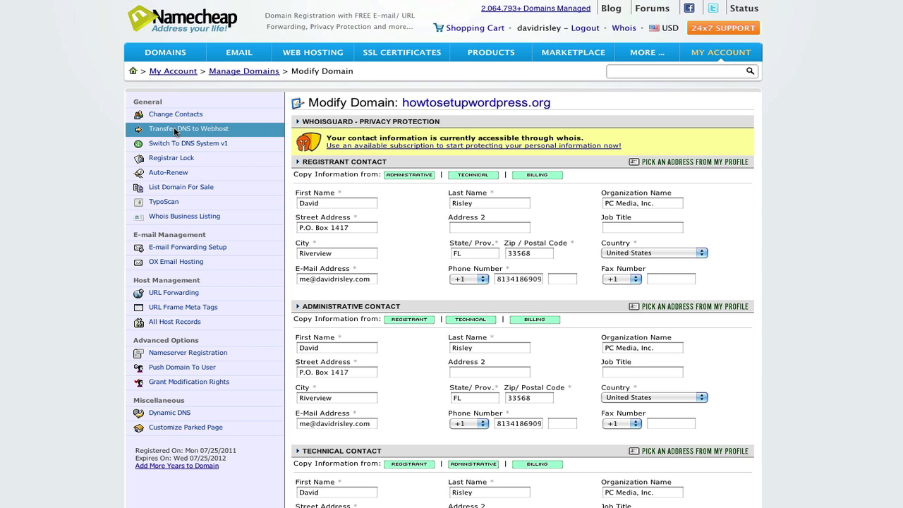
click(175, 130)
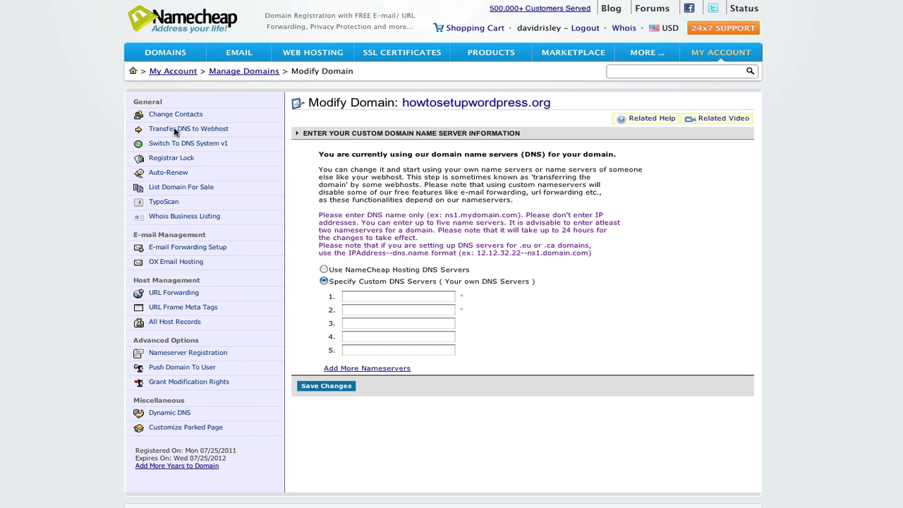
Paste ns3083.hostgator.com and ns3084.hostgator.com into nameserver fields 1 and 2 and save
drag(330, 282, 432, 285)
click(425, 297)
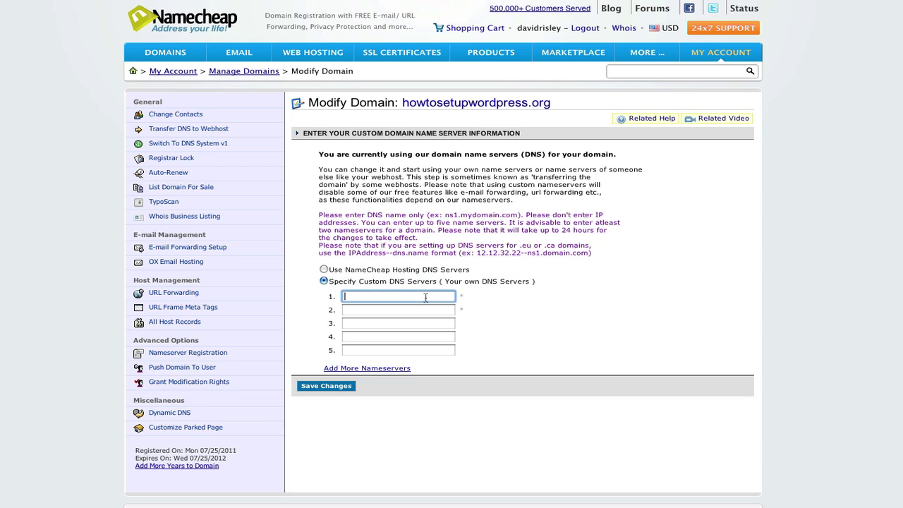
click(418, 311)
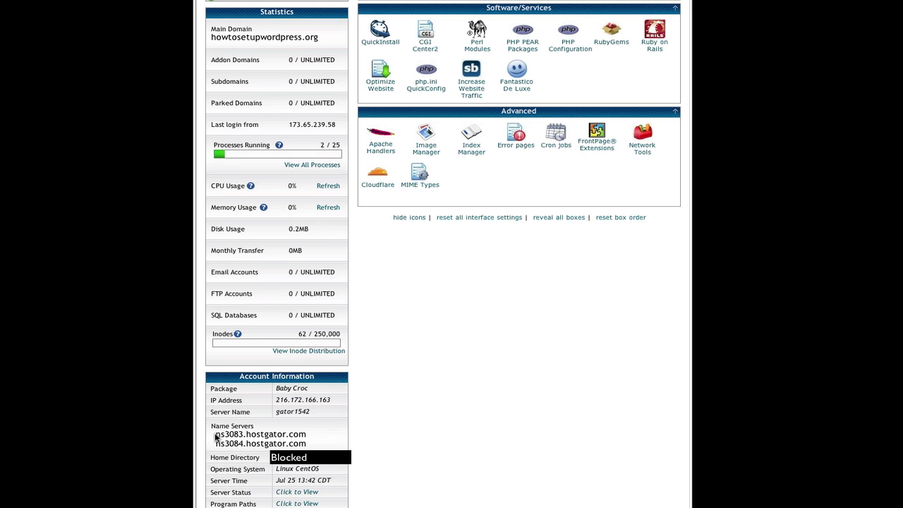
drag(215, 435, 306, 435)
key(ctrl+c)
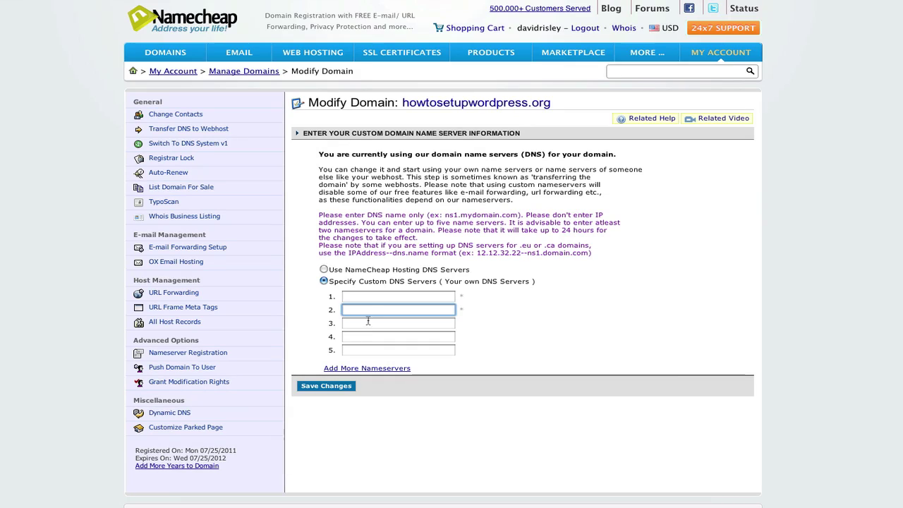
click(363, 297)
key(ctrl+v)
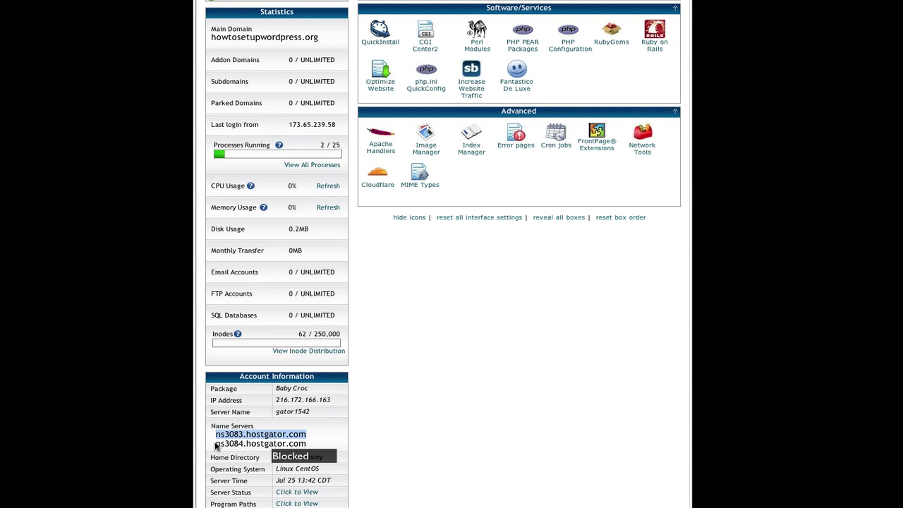
drag(216, 444, 307, 444)
key(super+c)
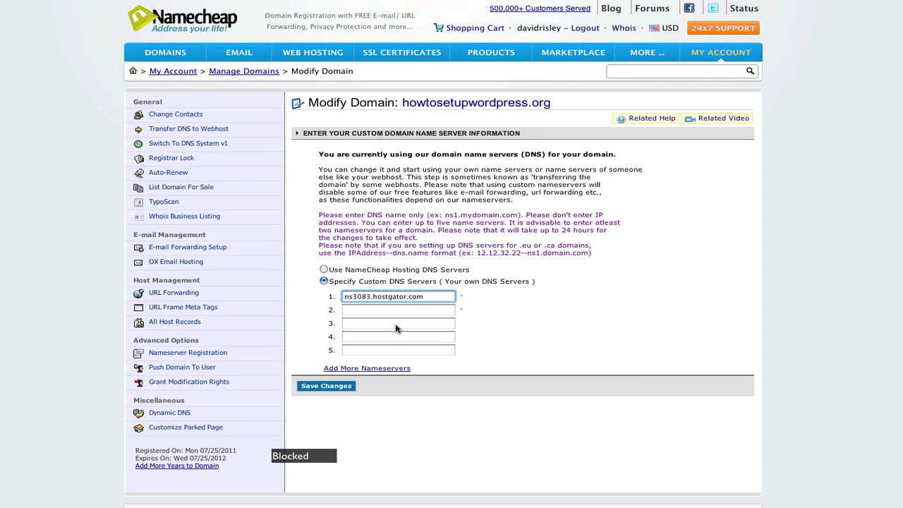
click(395, 310)
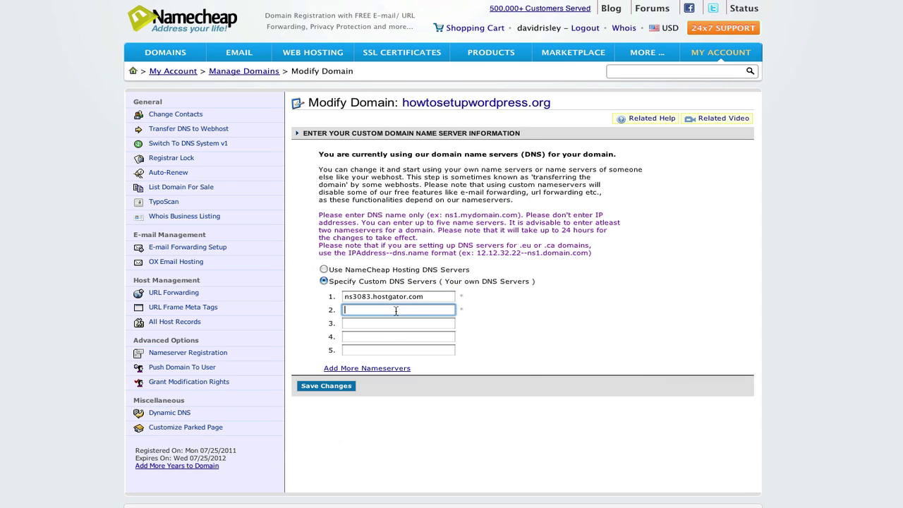
key(super+v)
click(320, 388)
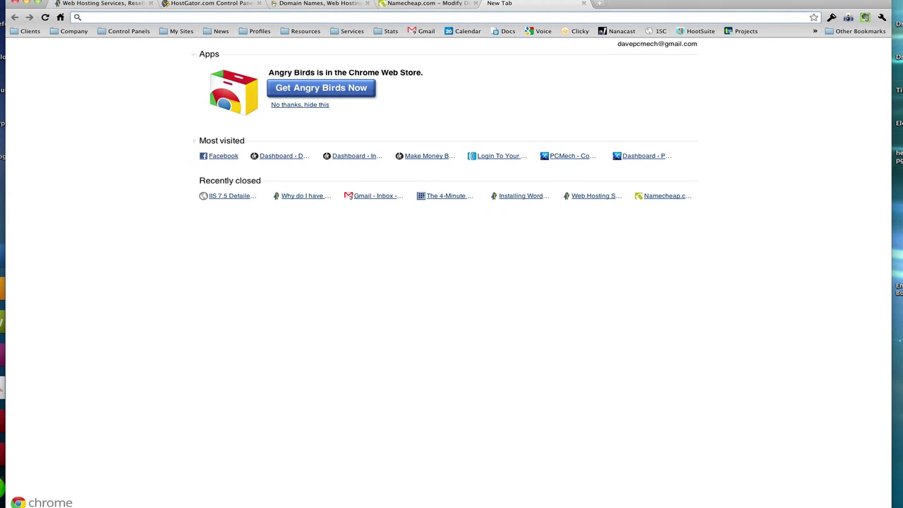
Go to howtosetupwordpress.org in the browser address bar
text(howto)
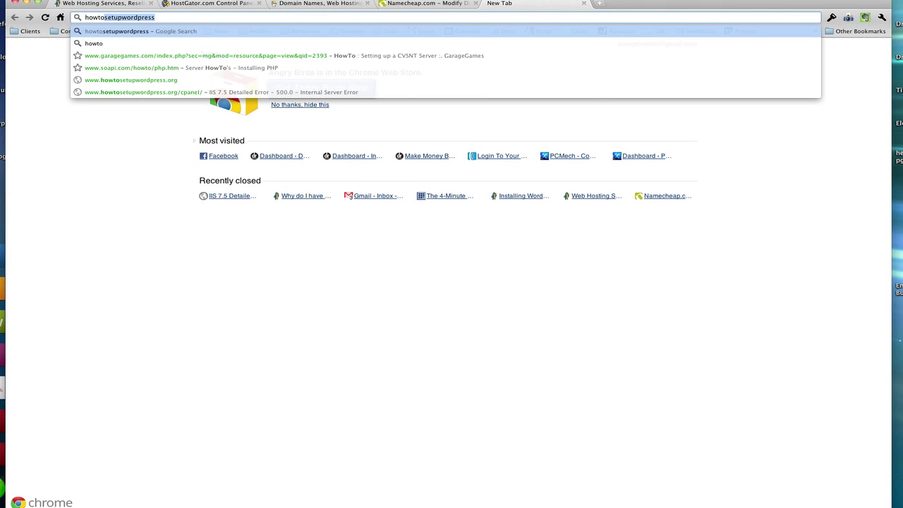
text(setupwordpress.org)
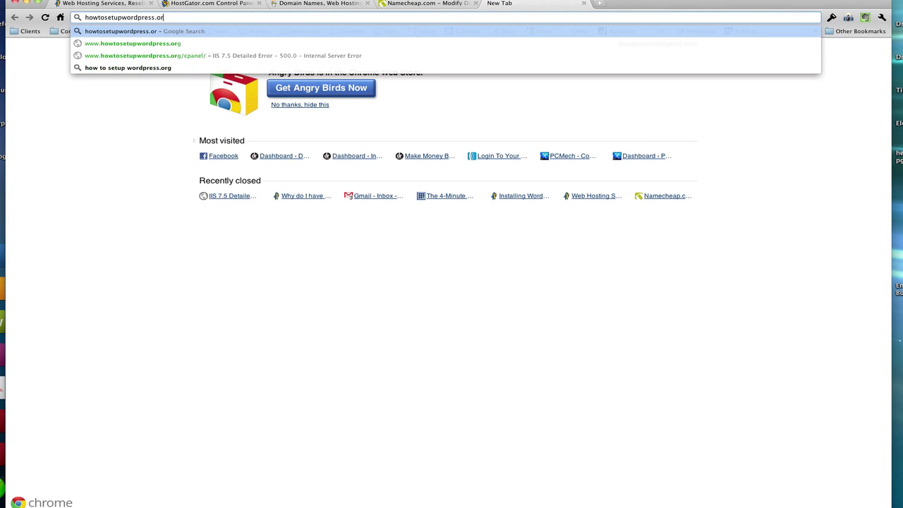
key(Return)
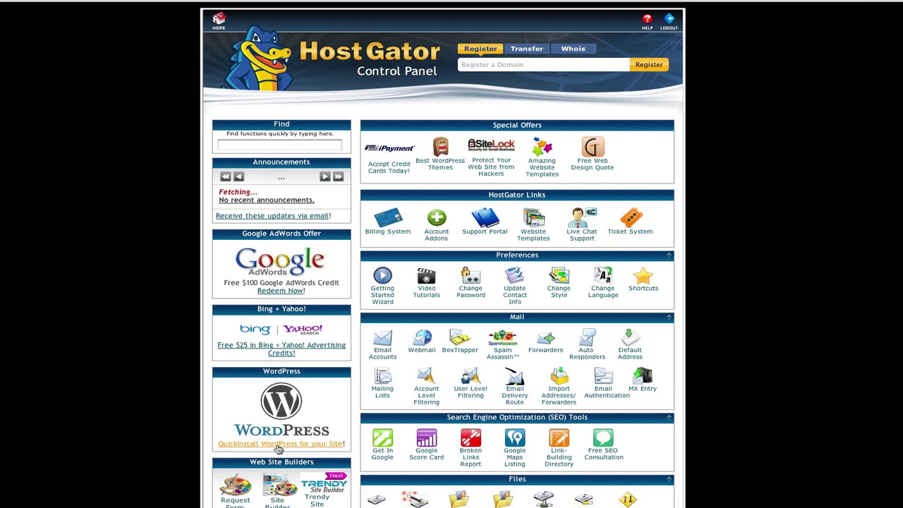
Open QuickInstall's WordPress form for howtosetupwordpress.org and fill in the install path and admin e-mail
click(294, 448)
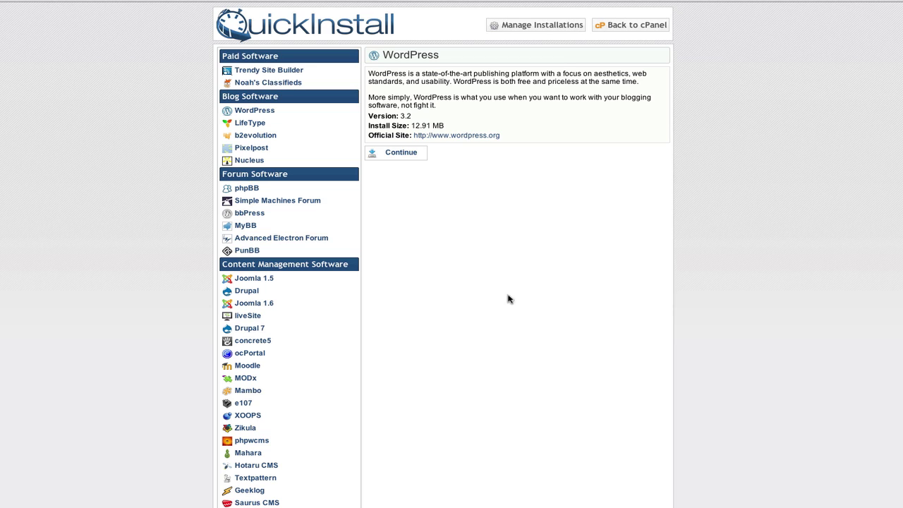
click(399, 156)
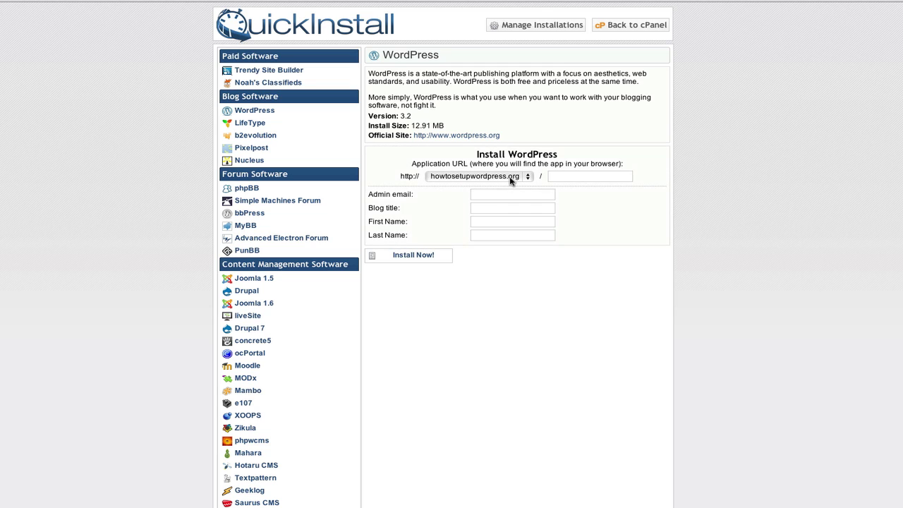
click(577, 177)
click(512, 195)
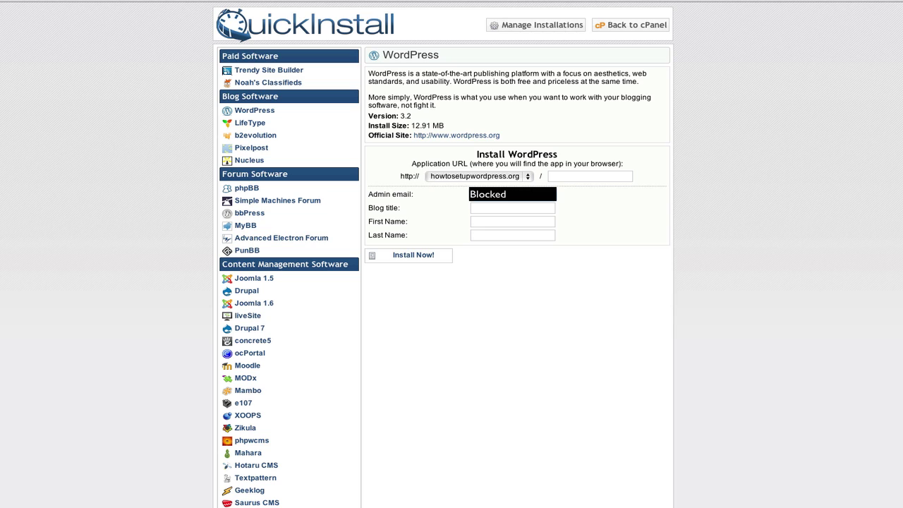
Title the blog 'How To Set Up Wordpress', enter the admin's first and last name, and install
click(512, 207)
text(H)
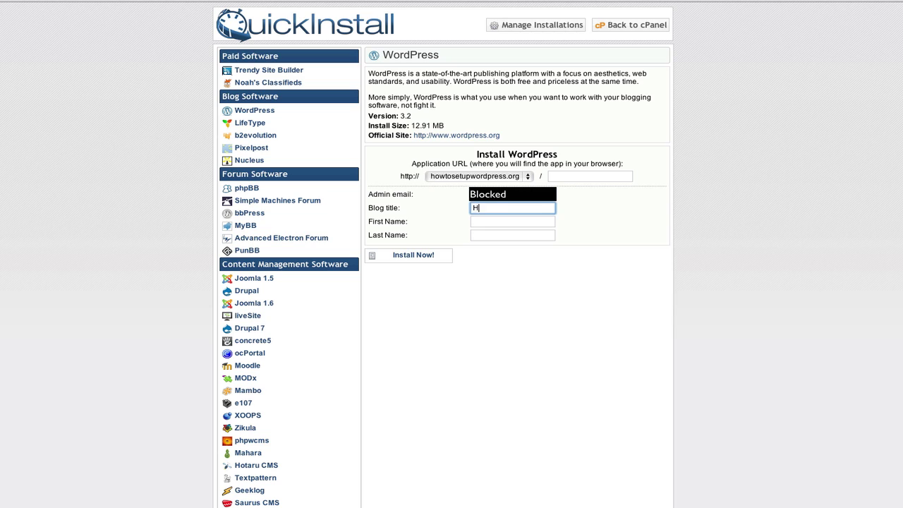
text(ow To Set Up Wordpress)
key(Tab)
text(David)
key(Tab)
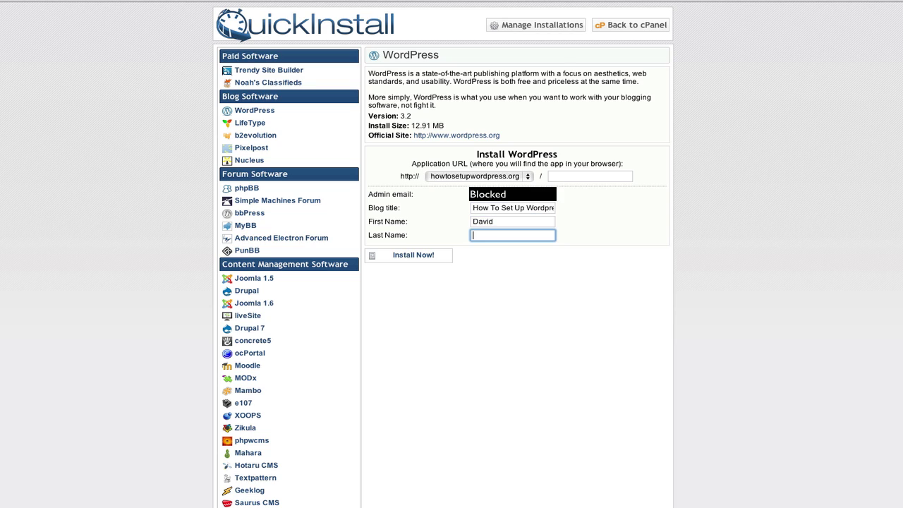
text(Risley)
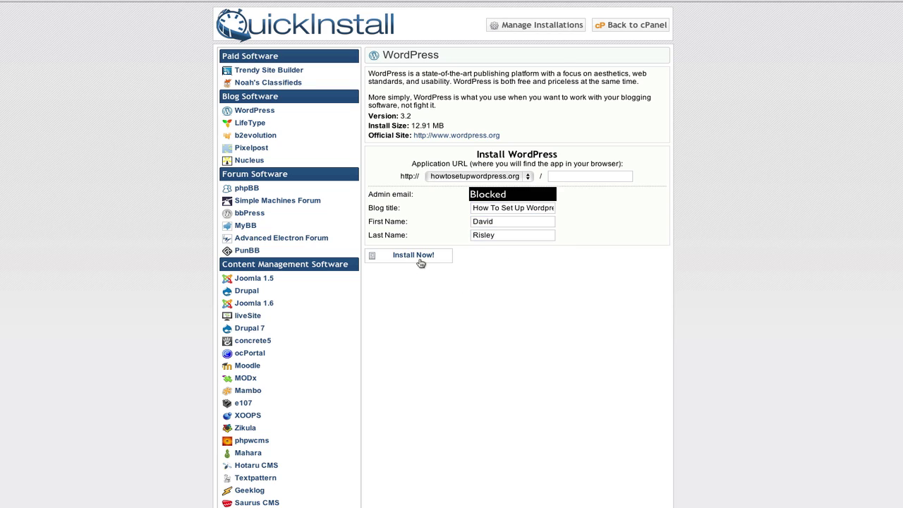
click(419, 260)
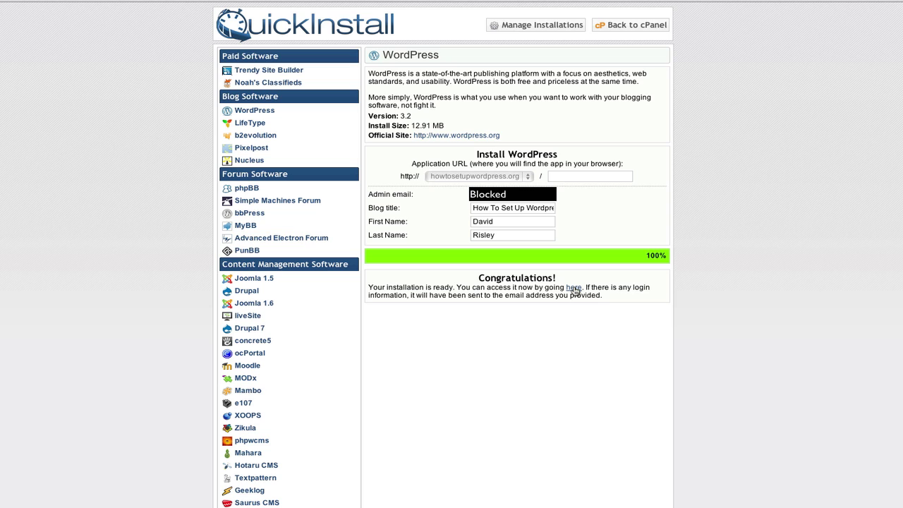
Open the Congratulations message's 'here' site link in a new tab
right_click(574, 290)
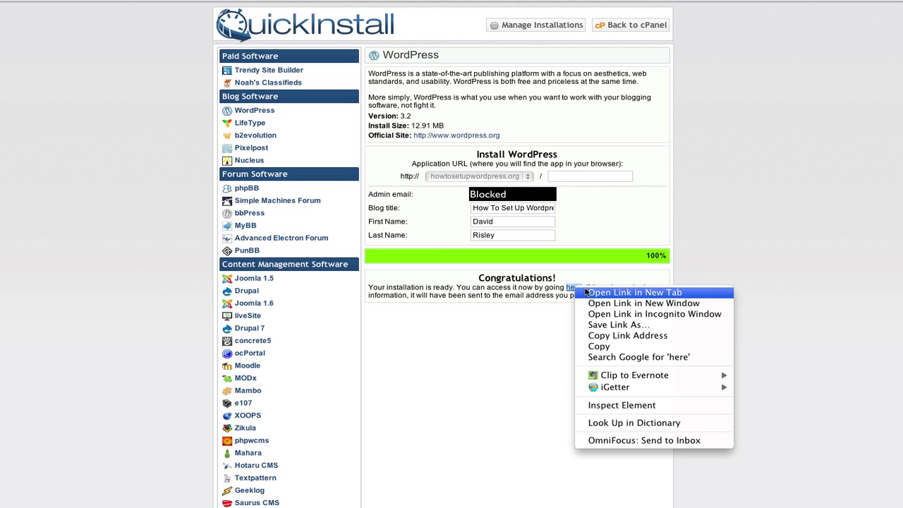
click(586, 292)
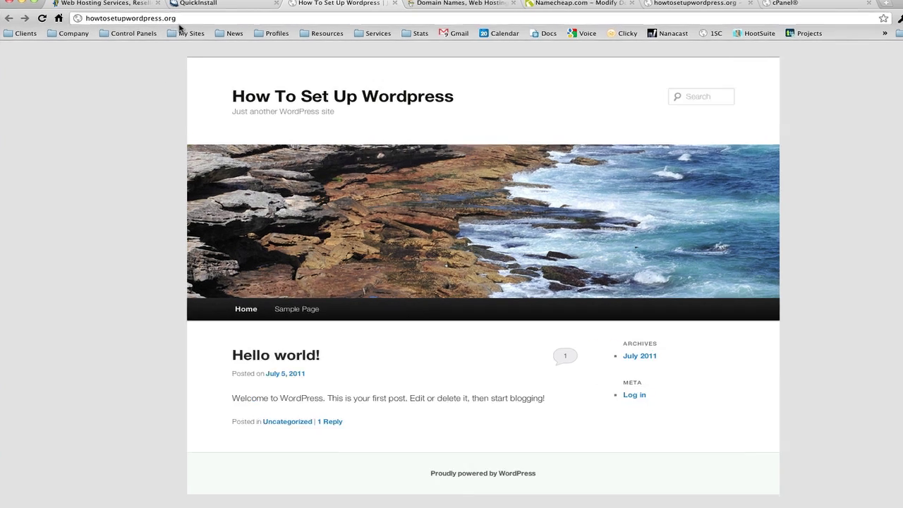
Append /wp-admin to the site address to reach the WordPress login page
click(201, 19)
click(203, 19)
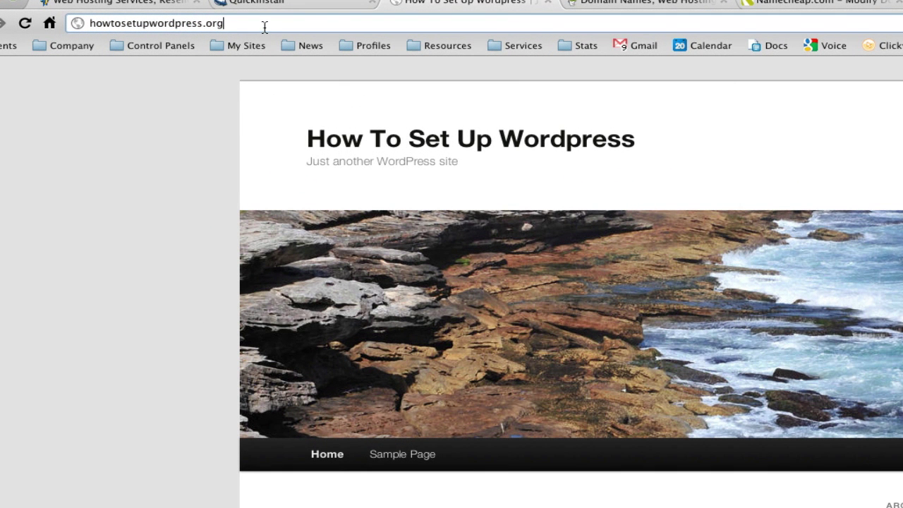
text(/wp-admin)
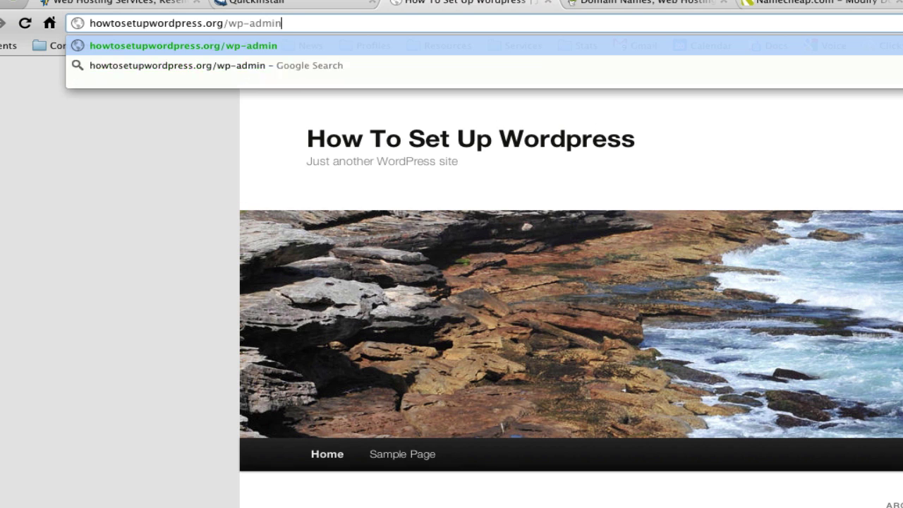
key(Return)
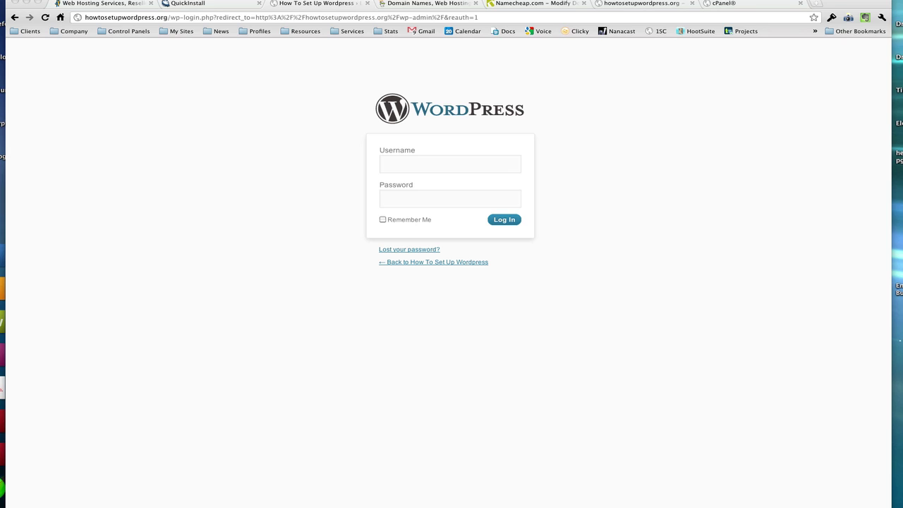
Log in to WordPress with username admin and the account password
click(442, 167)
text(a)
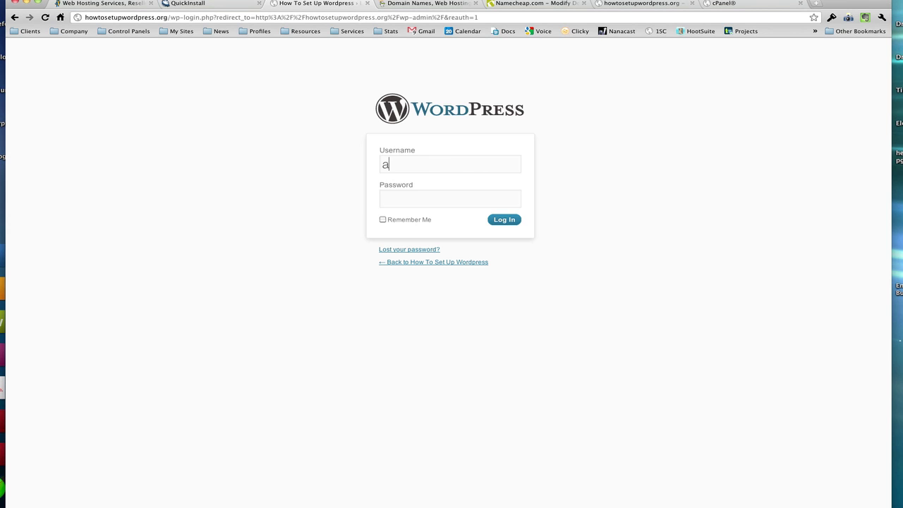
text(dmin)
key(Tab)
key(super+v)
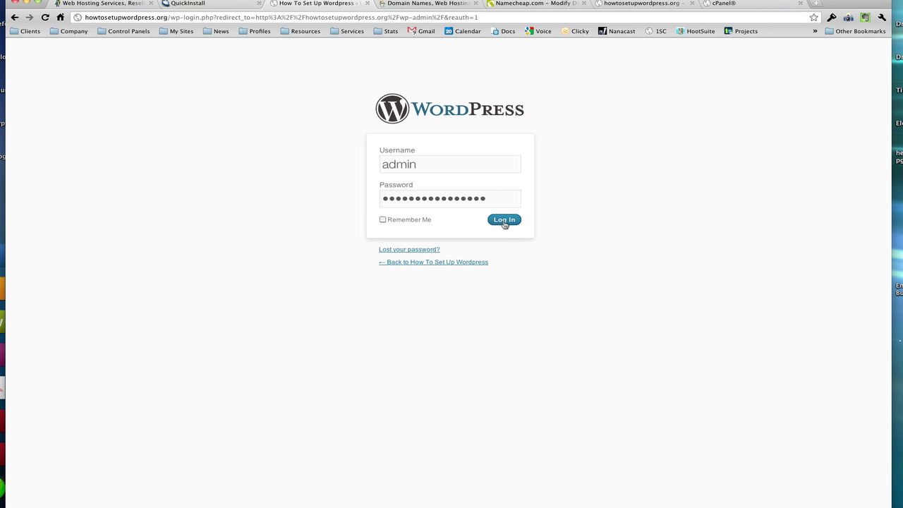
click(504, 220)
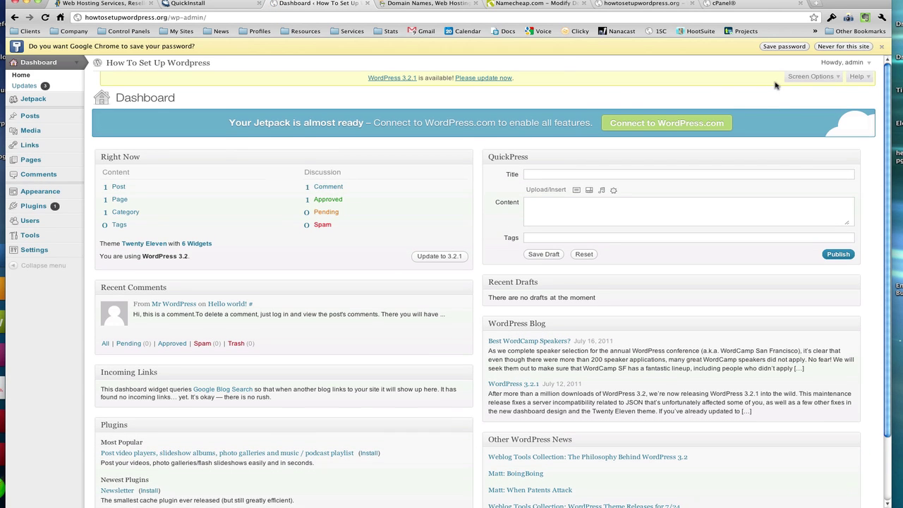
Dismiss Chrome's save-password bar and expand the Appearance menu in the admin sidebar
click(881, 46)
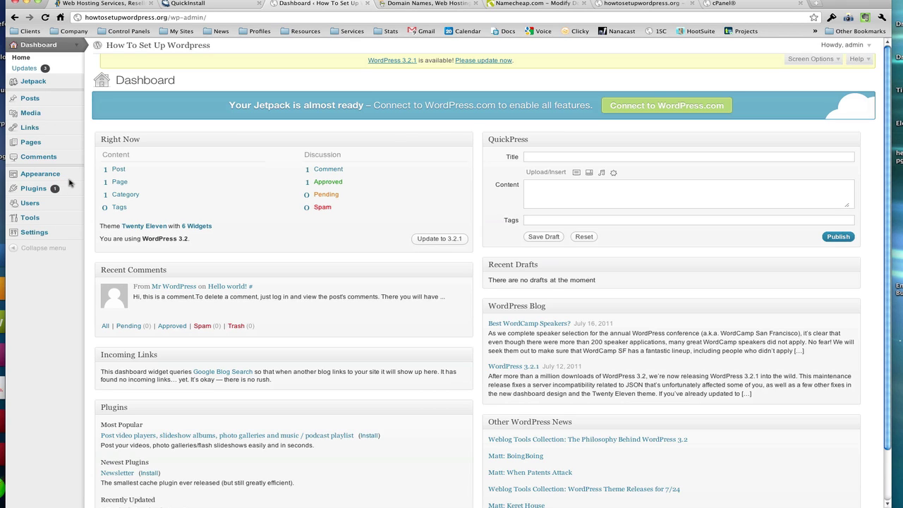
click(75, 174)
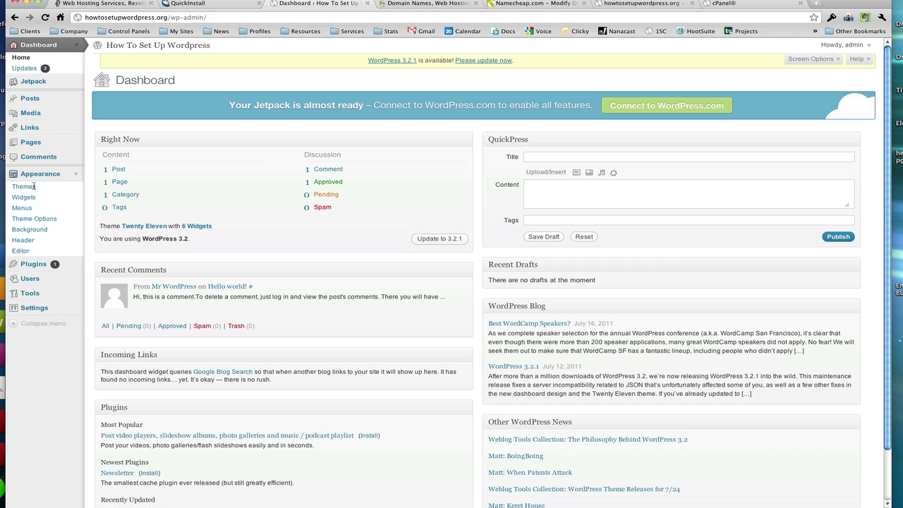